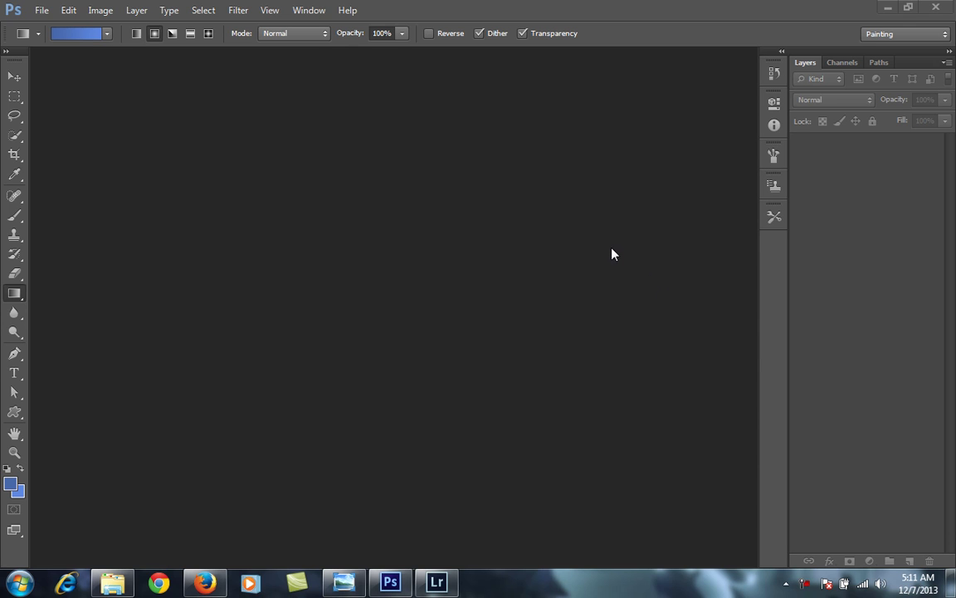
- Start a new 1280 × 800 px, 72 ppi RGB document with a white background
left_click(41, 11)
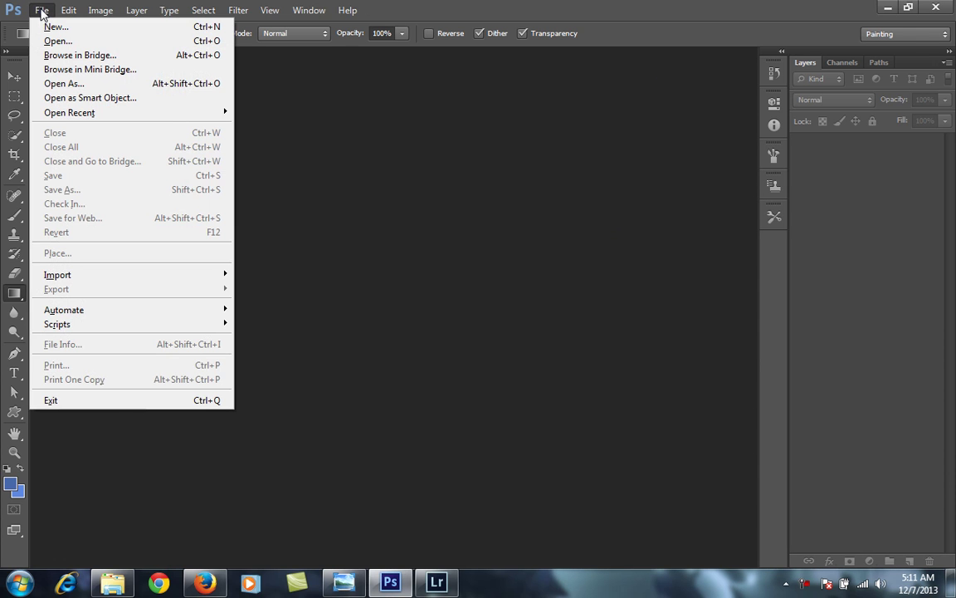
left_click(48, 26)
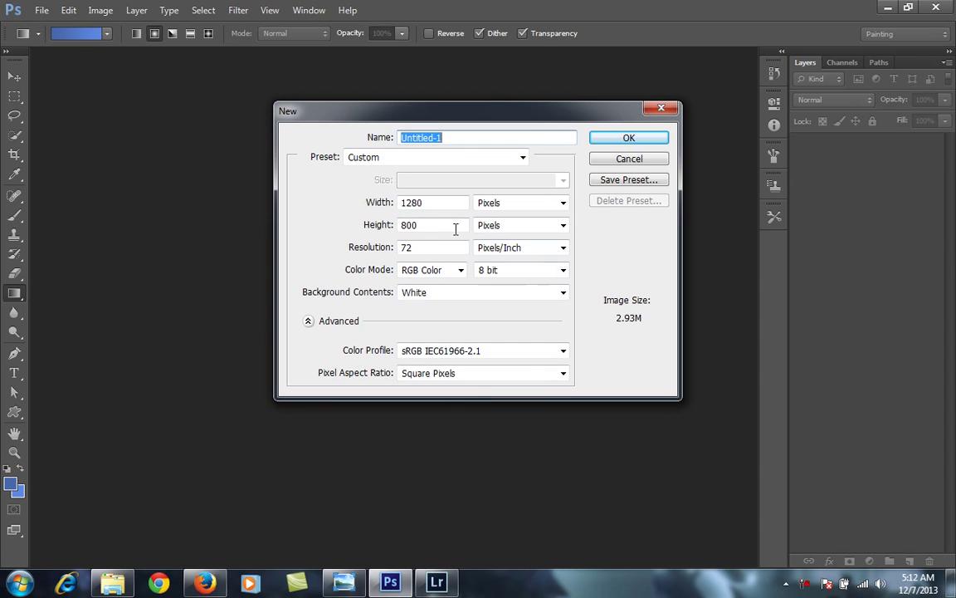
left_click(441, 205)
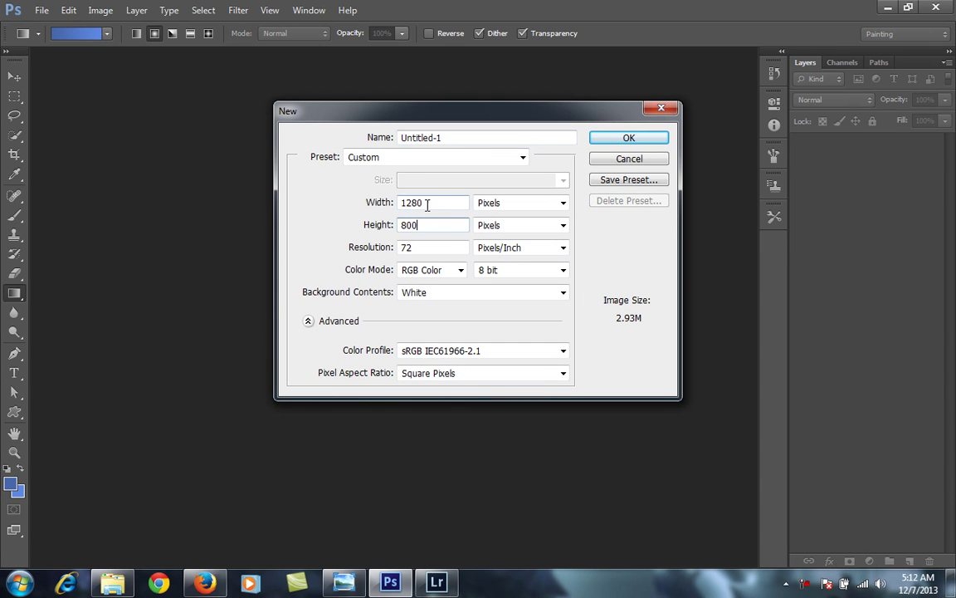
left_click(428, 225)
- Create the blank 1280×800 canvas and bring up the 'net images' folder in Explorer
left_click(632, 140)
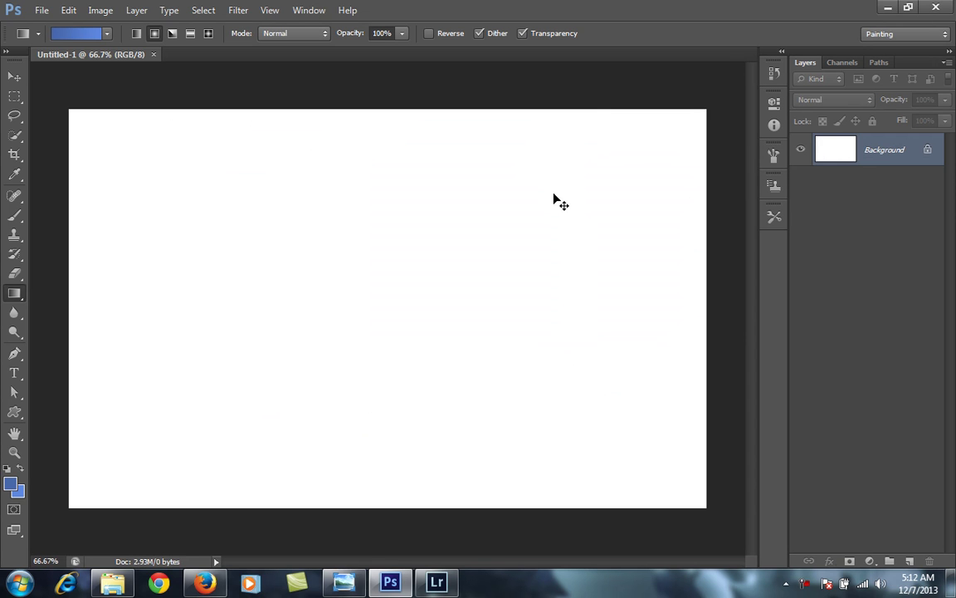
scroll(554, 194, "up", 1)
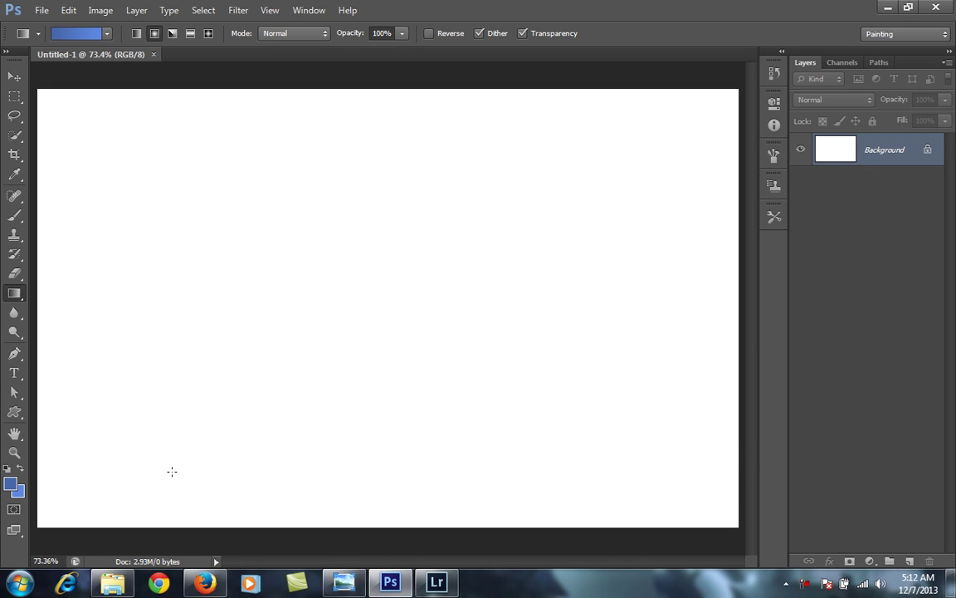
left_click(113, 583)
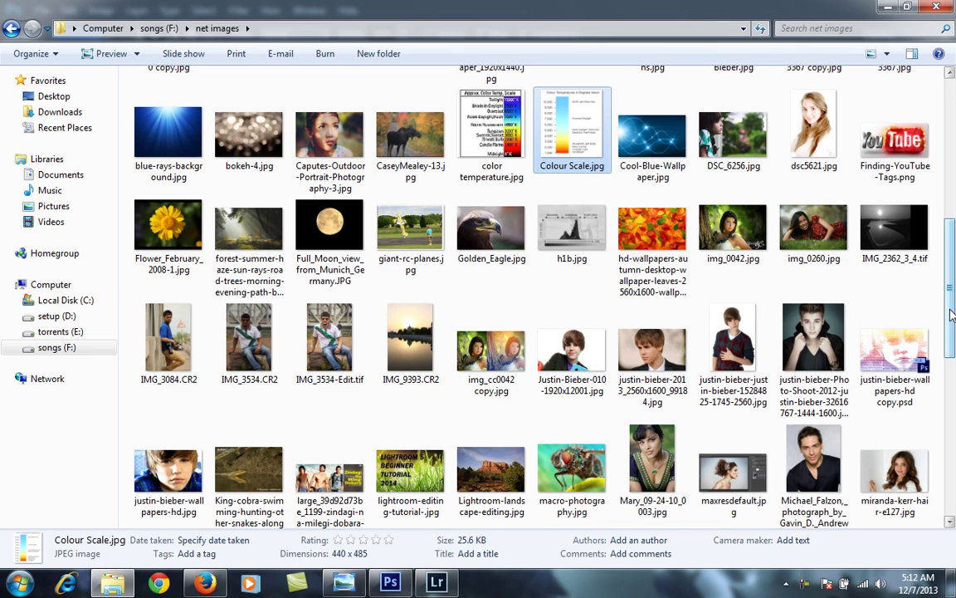
- Select Colour Scale, Caputes-Outdoor, DSC_6256, img_0042 and img_0260 and drag them onto the canvas
mouse_move(952, 314)
left_mouse_down()
mouse_move(954, 267)
mouse_move(954, 302)
left_mouse_up()
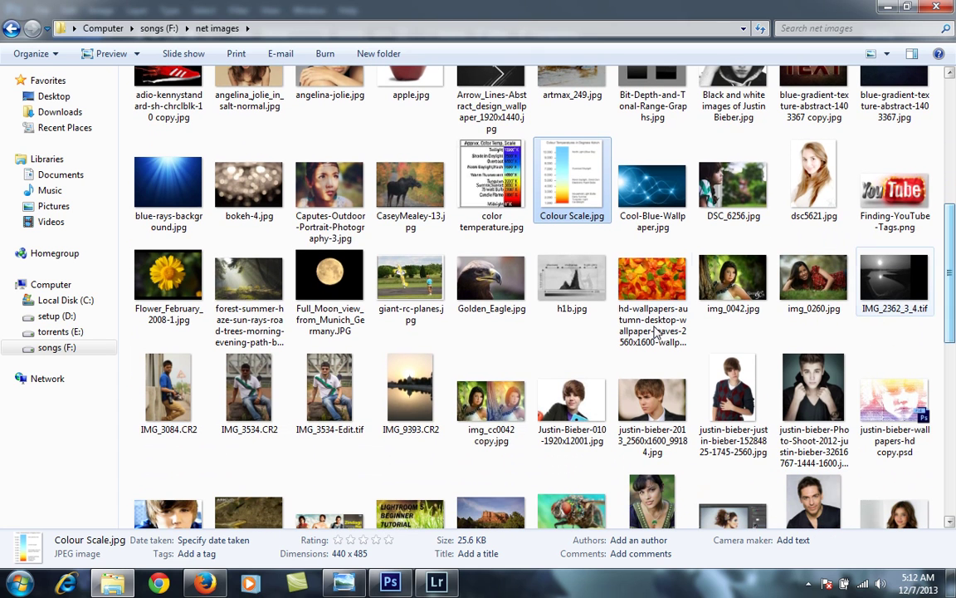
left_click(332, 199, "ctrl")
left_click(735, 217, "ctrl")
left_click(737, 284, "ctrl")
left_click(834, 284, "ctrl")
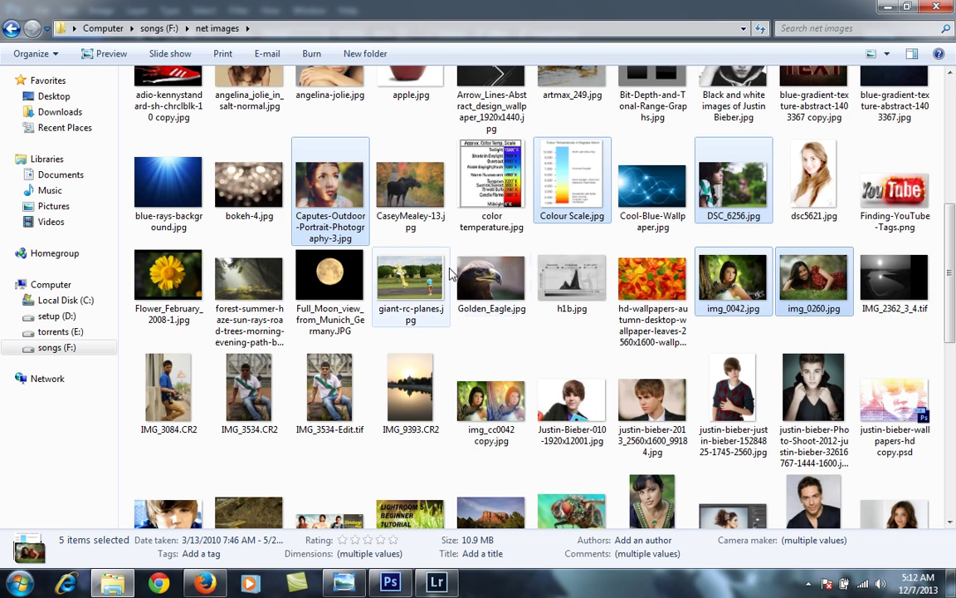
mouse_move(330, 185)
left_mouse_down()
mouse_move(303, 353)
mouse_move(396, 513)
mouse_move(391, 578)
mouse_move(372, 406)
left_mouse_up()
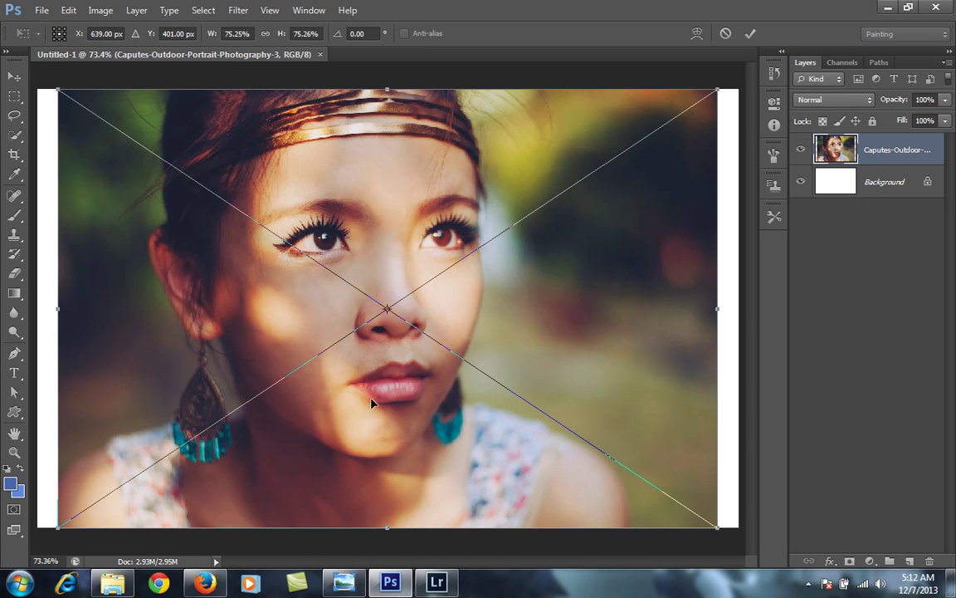
- Commit all five placed pictures as separate layers, then select the Colour Scale layer
left_click(750, 34)
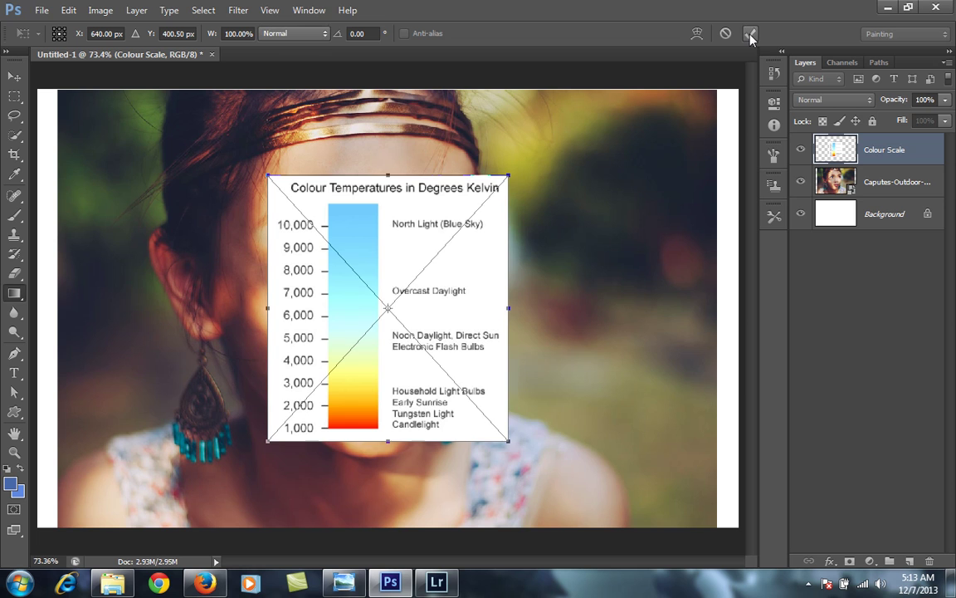
left_click(750, 34)
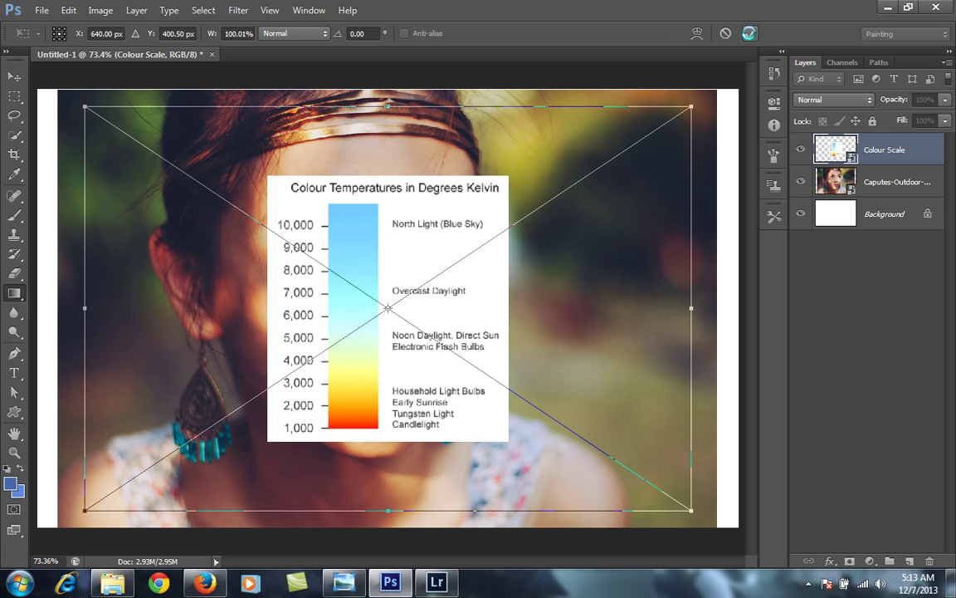
left_click(750, 34)
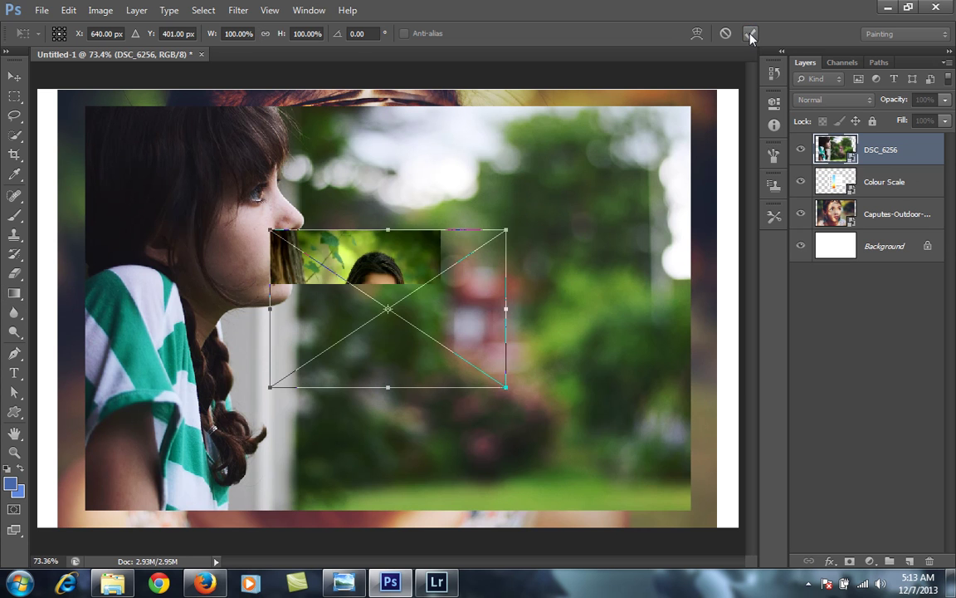
left_click(749, 34)
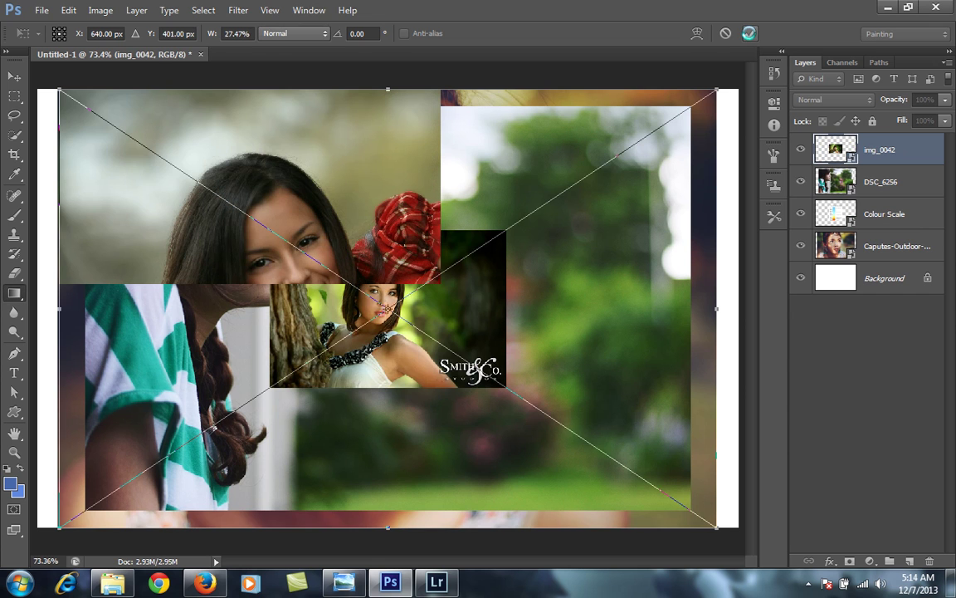
left_click(749, 34)
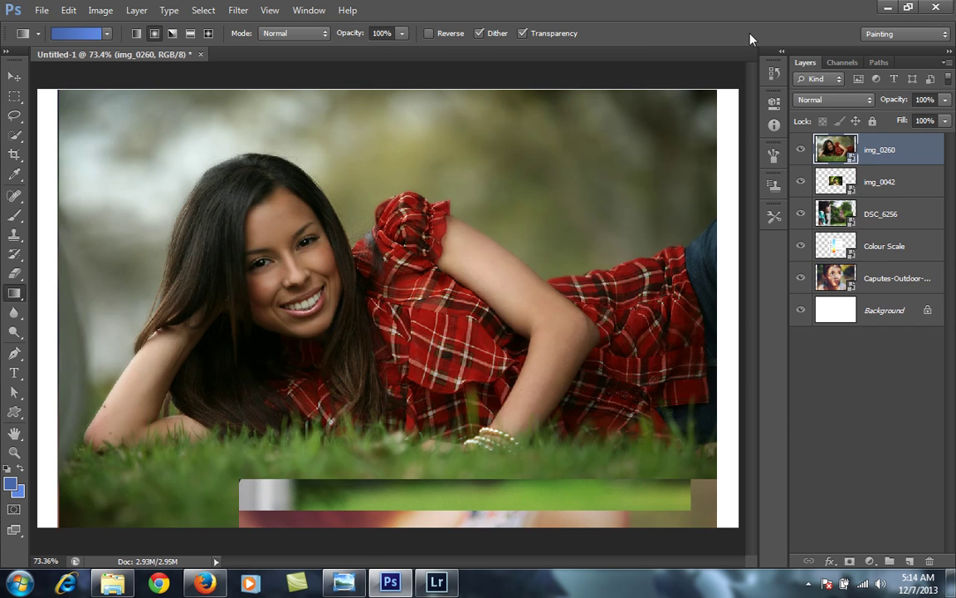
left_click(849, 246)
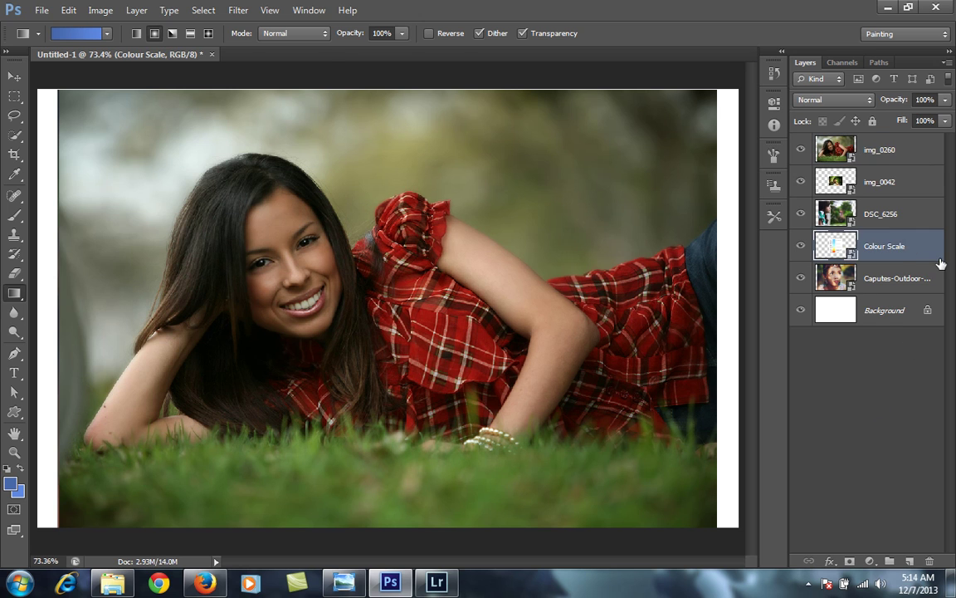
- Delete the Colour Scale layer and scale the four photo layers together to about 42%
key("Delete")
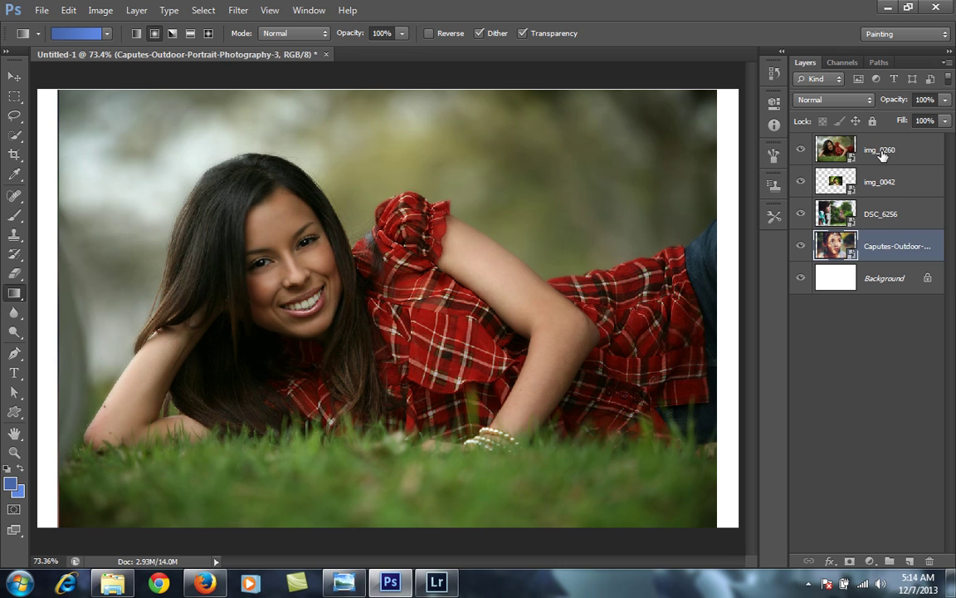
left_click(882, 152)
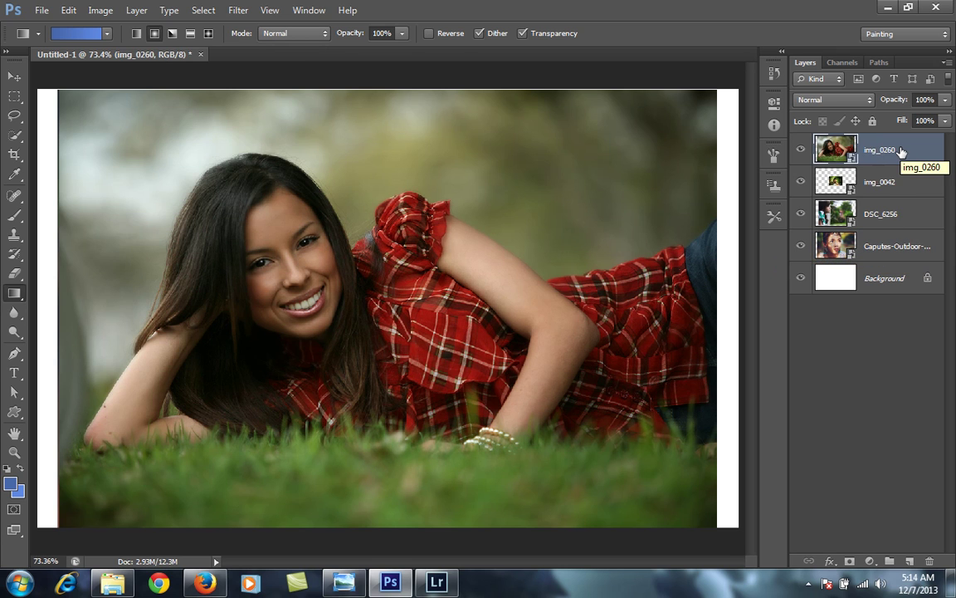
left_click(895, 248, "shift")
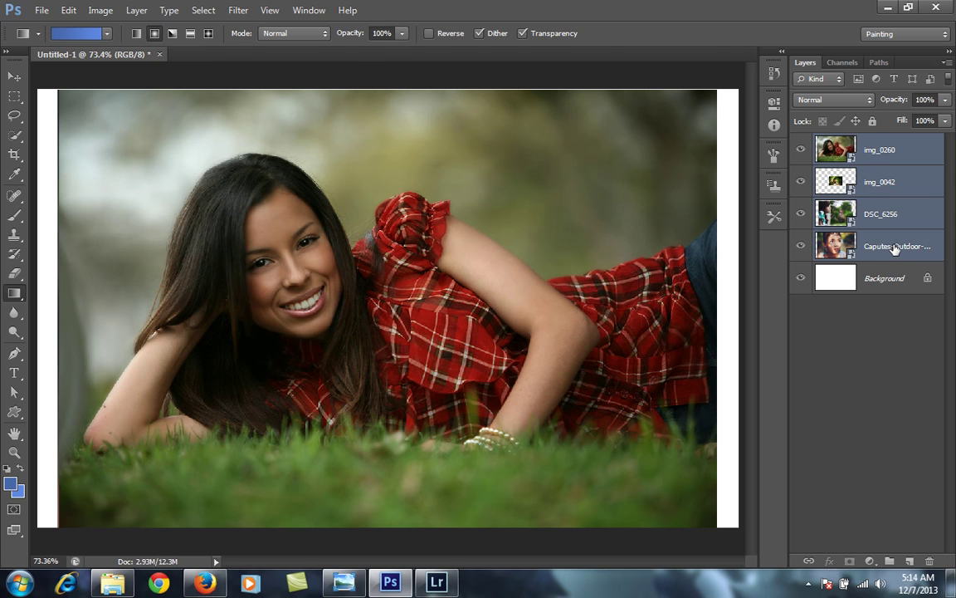
key("ctrl+t")
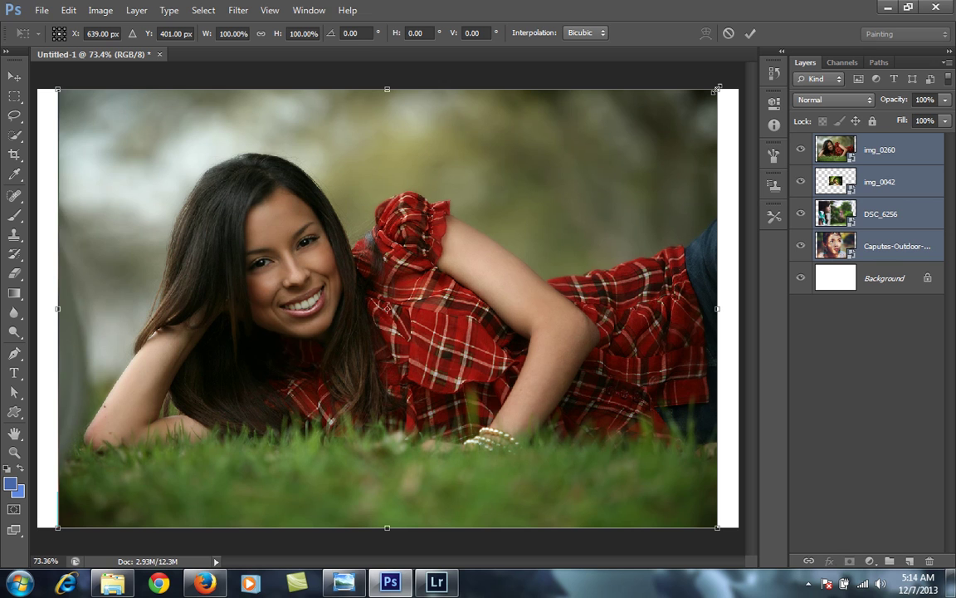
left_click_drag(718, 88, 596, 177)
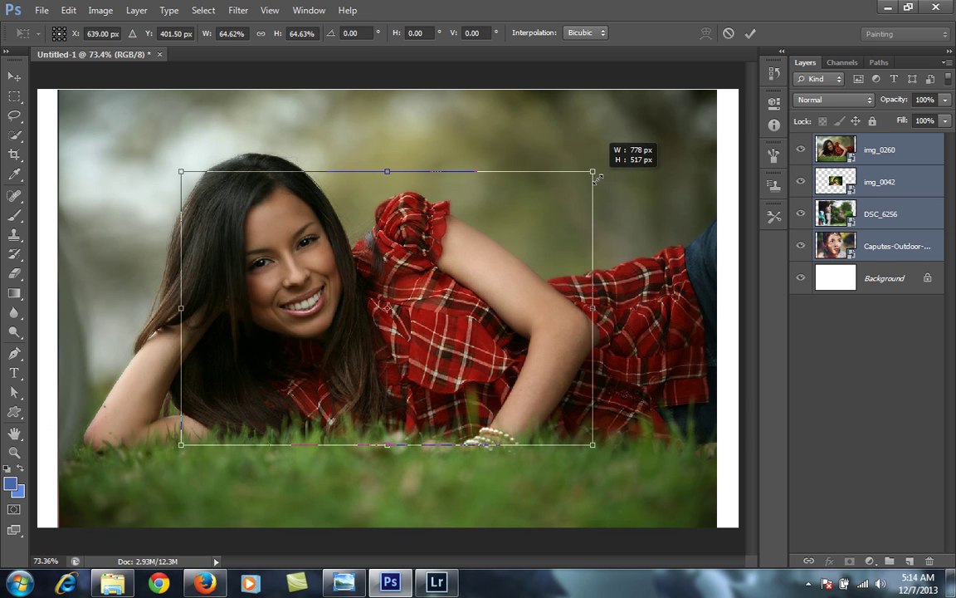
left_click_drag(596, 177, 531, 220)
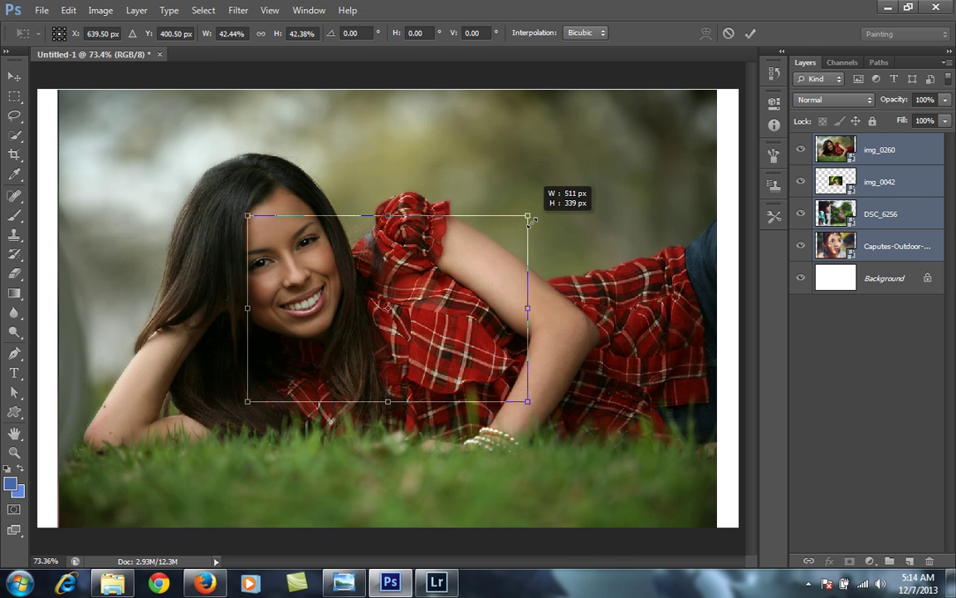
left_click(752, 32)
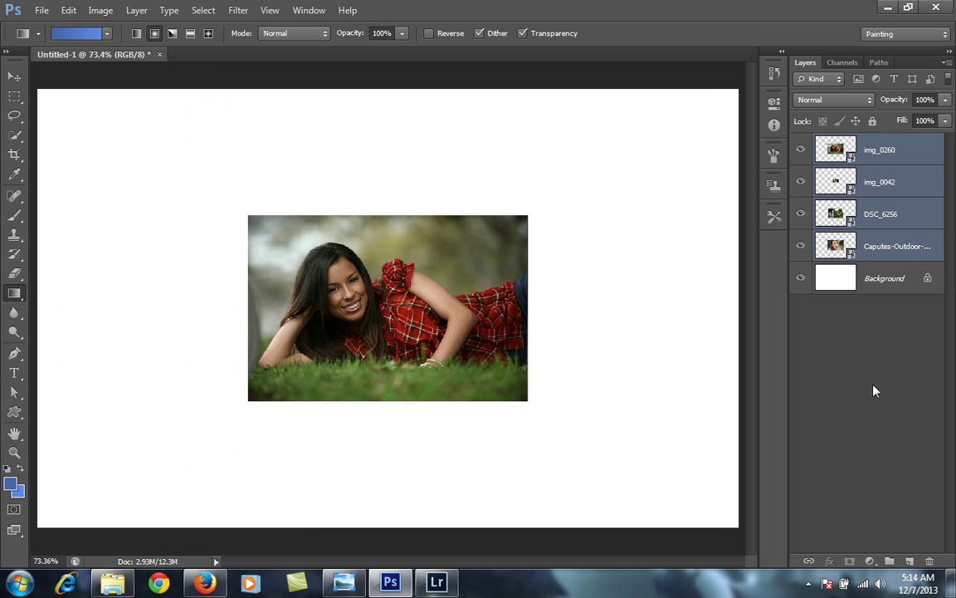
- Move the four photos apart into a rough two-row collage layout
left_click(866, 154)
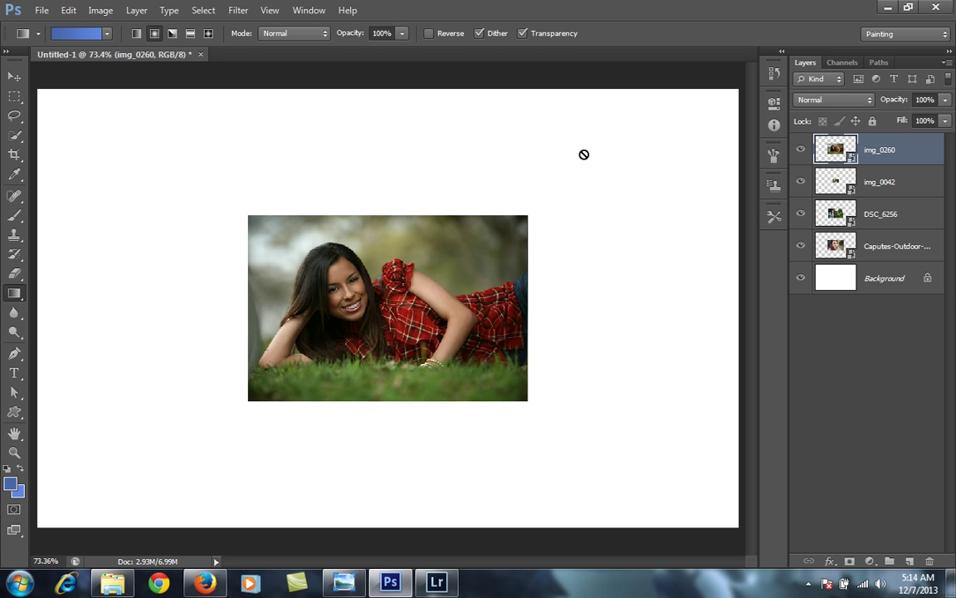
left_click(13, 79)
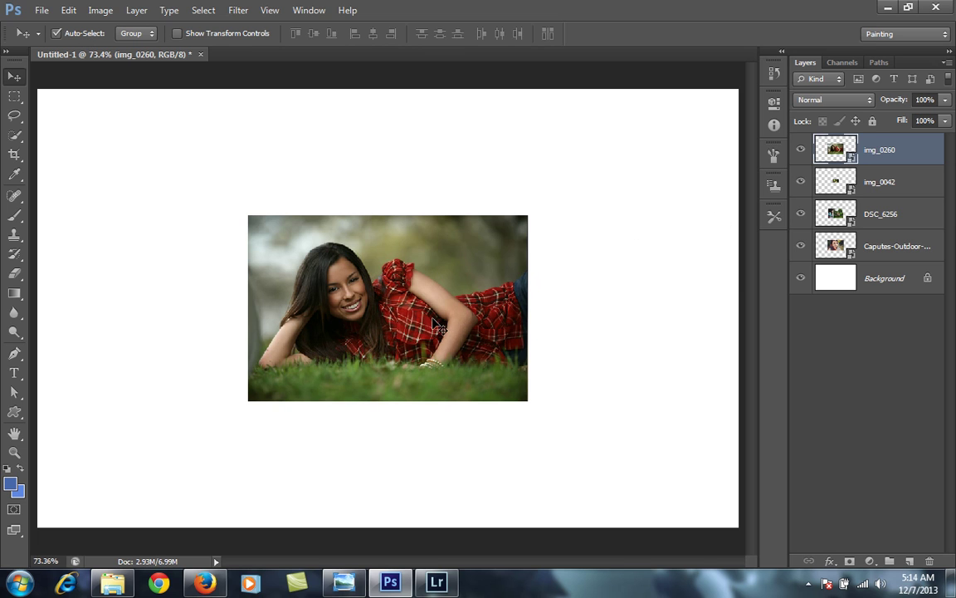
mouse_move(450, 310)
left_mouse_down()
mouse_move(220, 164)
mouse_move(230, 168)
left_mouse_up()
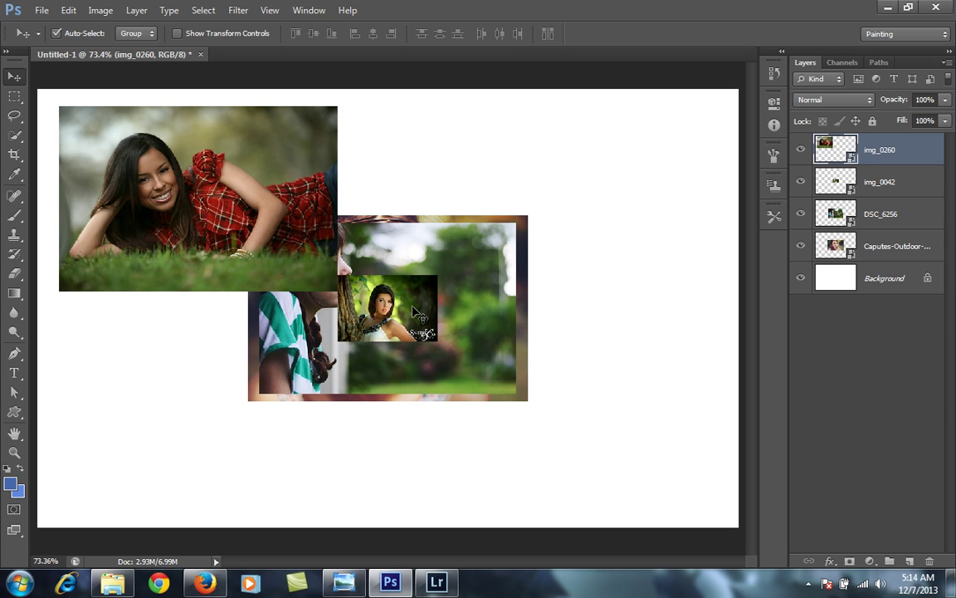
mouse_move(426, 302)
left_mouse_down()
mouse_move(616, 193)
mouse_move(666, 457)
mouse_move(567, 209)
mouse_move(556, 202)
left_mouse_up()
mouse_move(274, 407)
left_mouse_down()
mouse_move(276, 416)
mouse_move(126, 508)
left_mouse_up()
left_click_drag(248, 254, 286, 256)
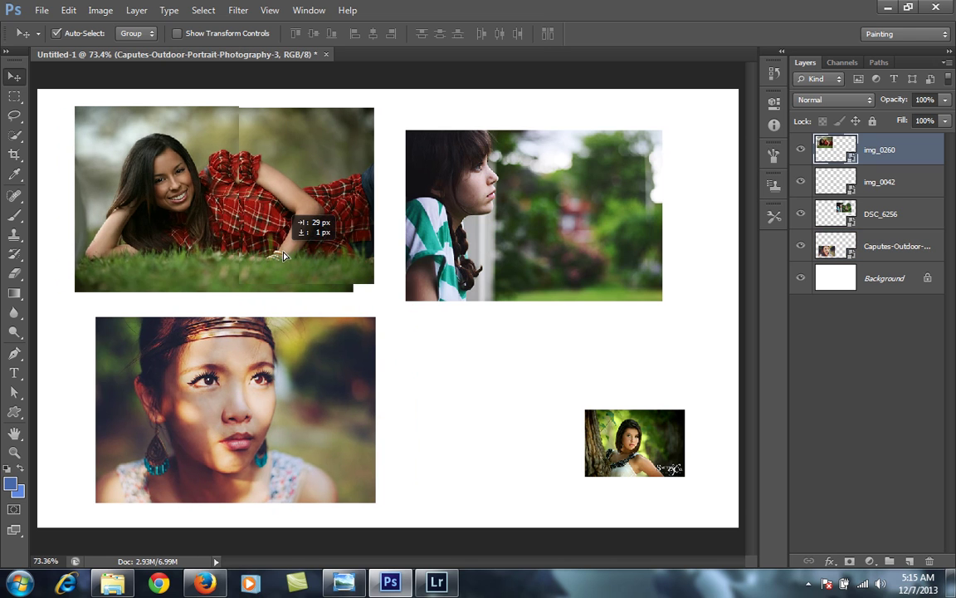
left_click_drag(513, 229, 504, 207)
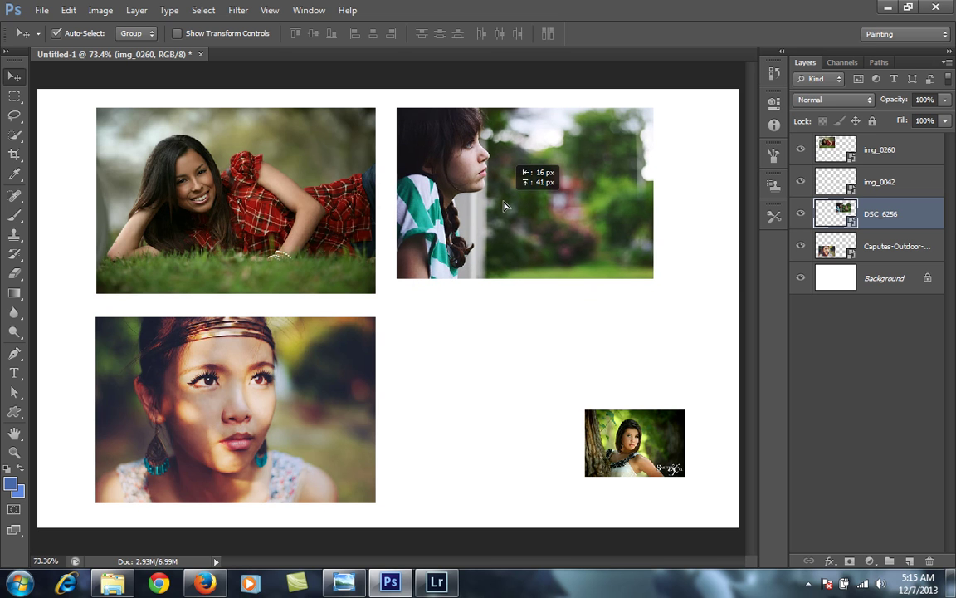
- Enlarge the DSC_6256 profile photo to about 46% to line up with the top-left photo
left_click(849, 391)
left_click(844, 215)
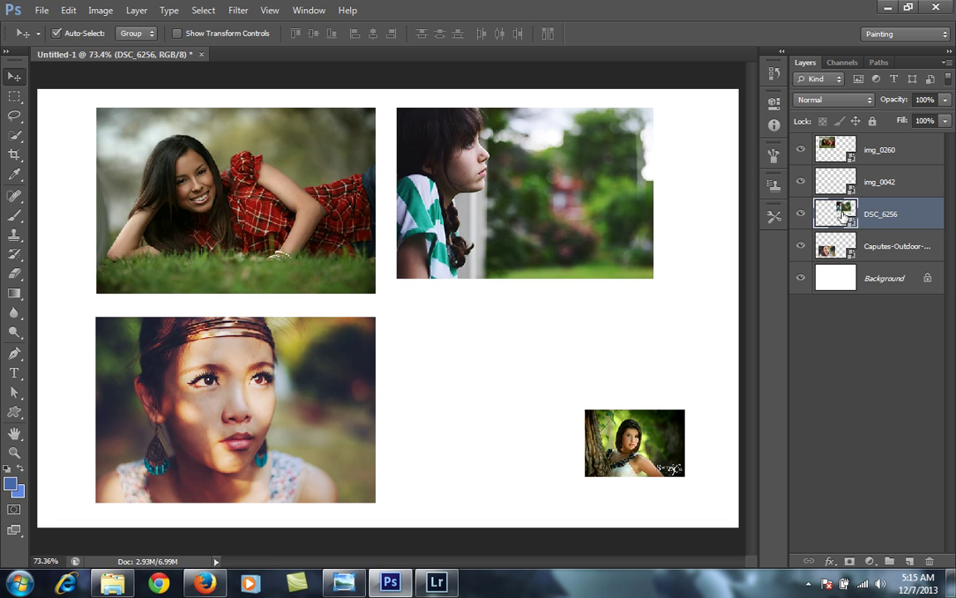
left_click_drag(844, 214, 627, 211)
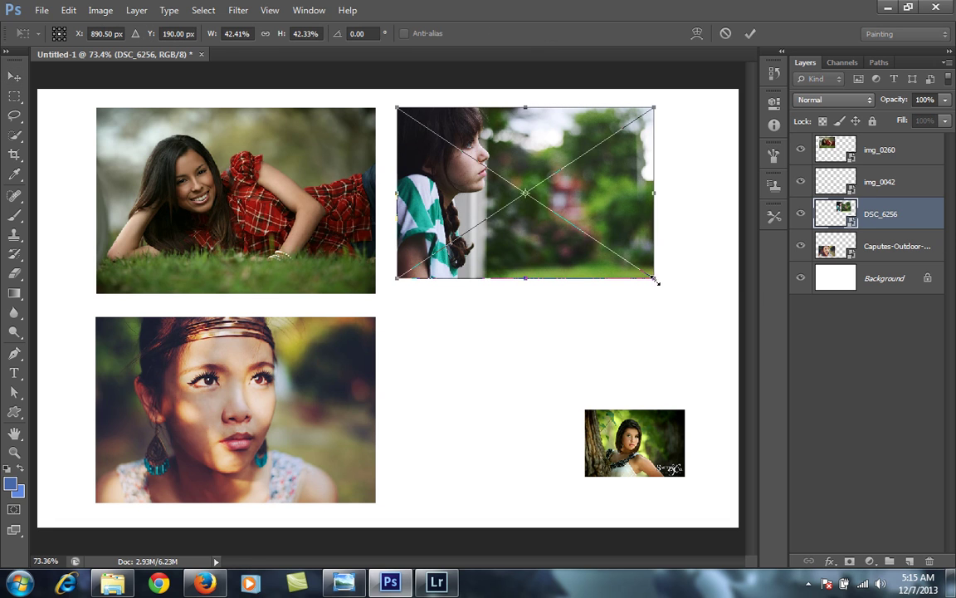
left_click_drag(660, 287, 676, 297)
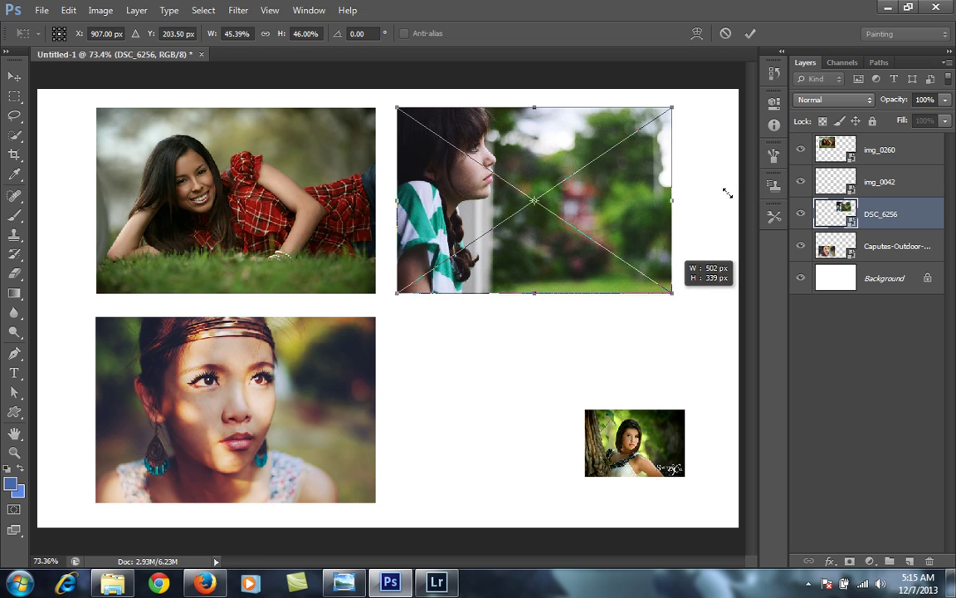
left_click(749, 33)
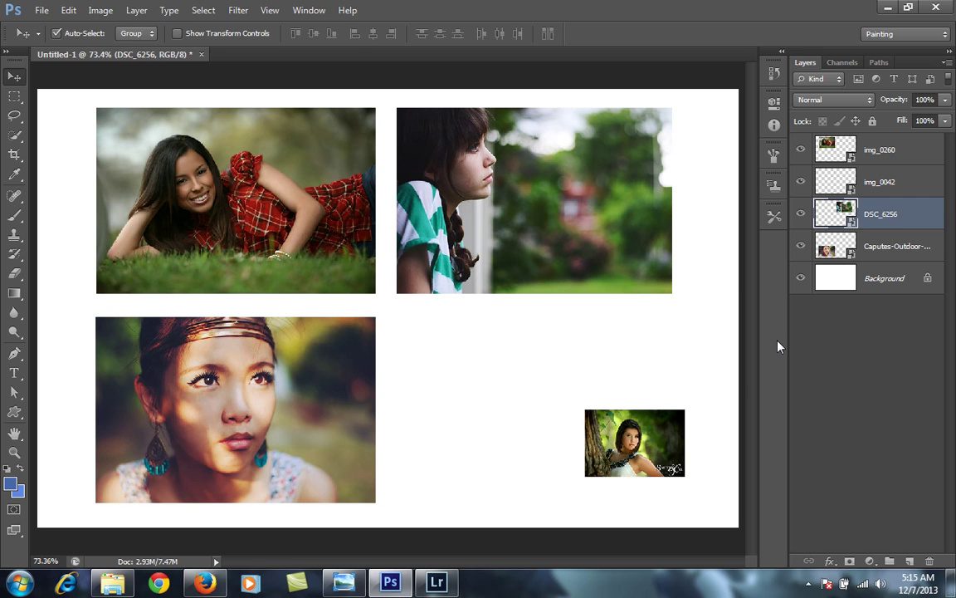
key("alt+bracketright")
- Scale up img_0042 and position it in the grid's bottom-right slot
key("m")
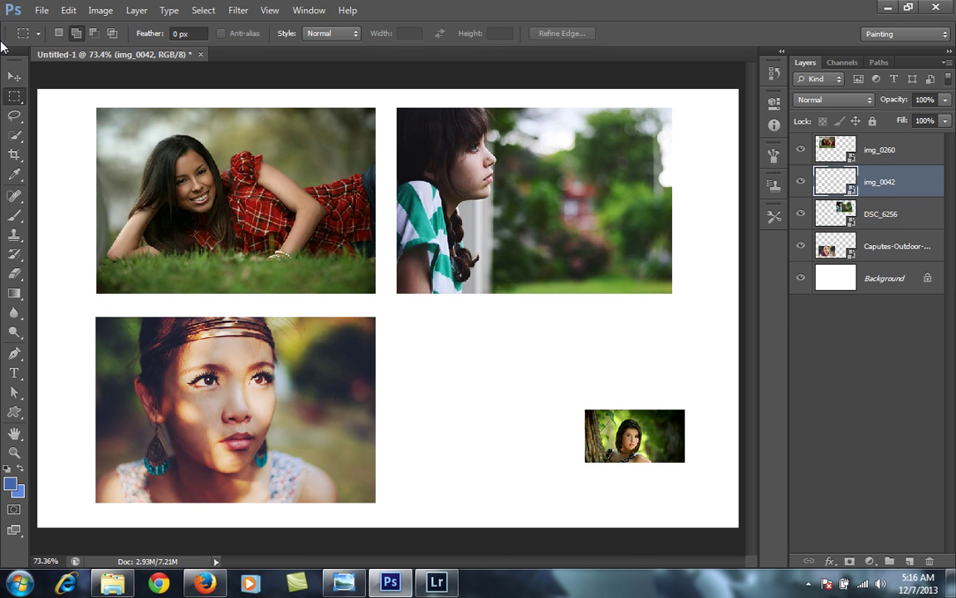
left_click(13, 71)
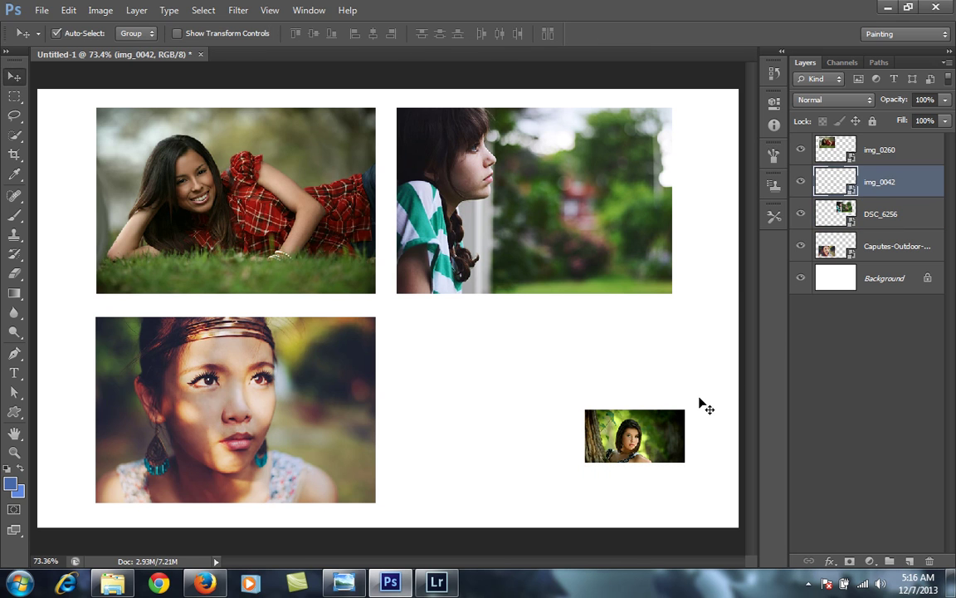
key("ctrl+t")
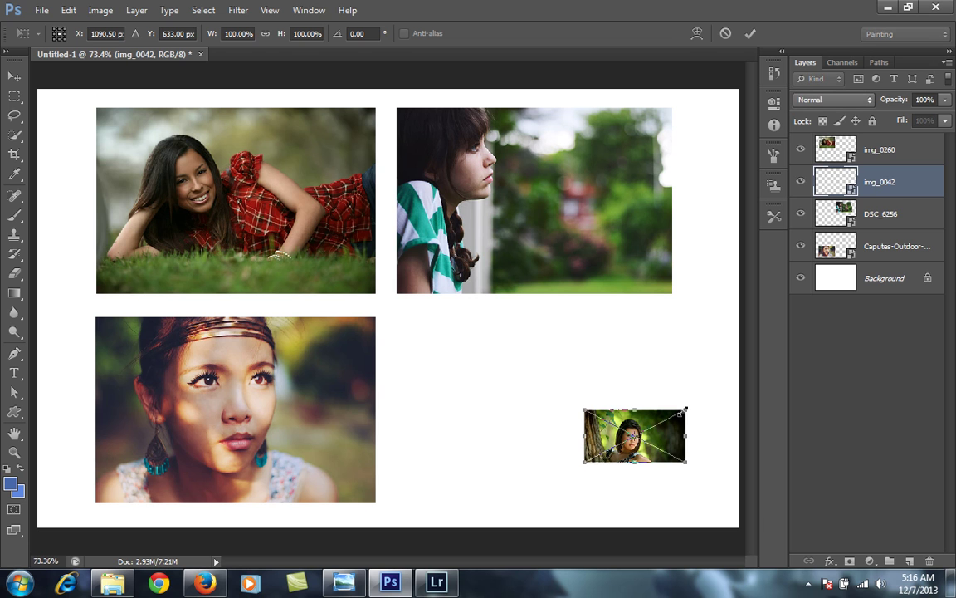
mouse_move(686, 410)
left_mouse_down()
mouse_move(801, 308)
mouse_move(680, 353)
mouse_move(688, 410)
mouse_move(728, 363)
left_mouse_up()
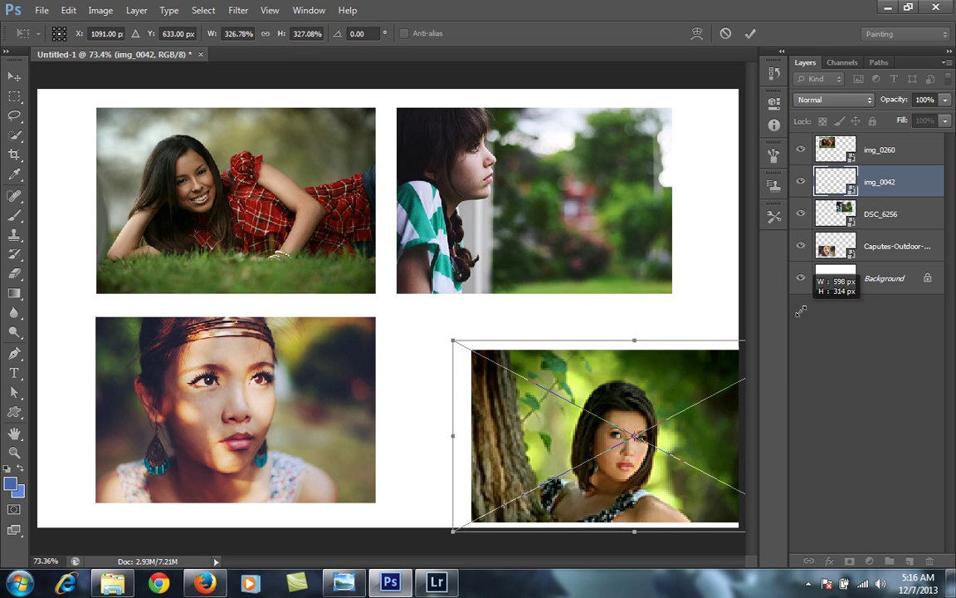
left_click_drag(648, 390, 593, 364)
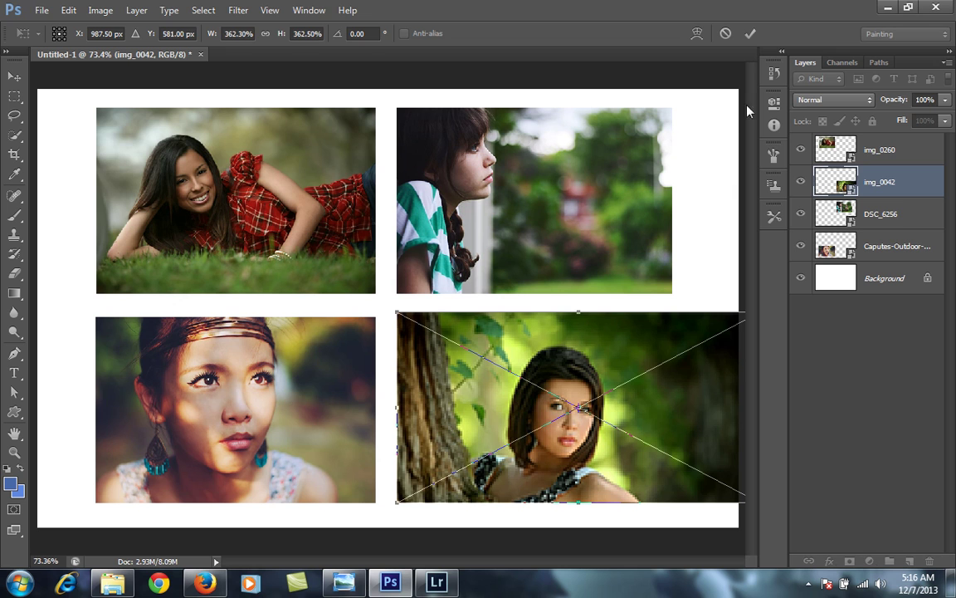
left_click(751, 33)
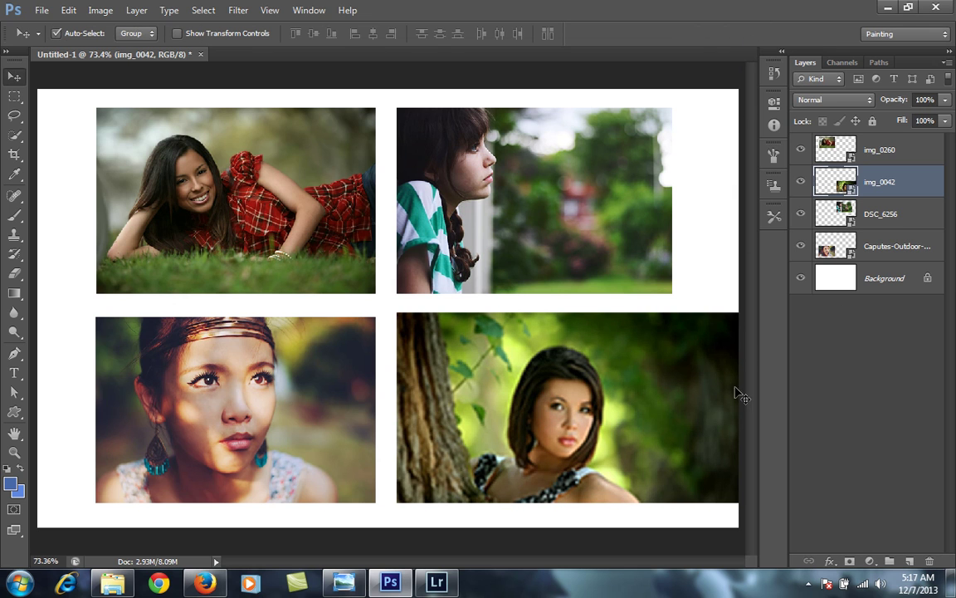
- Rasterize img_0042 and delete its overhanging right-side strip
left_click(13, 96)
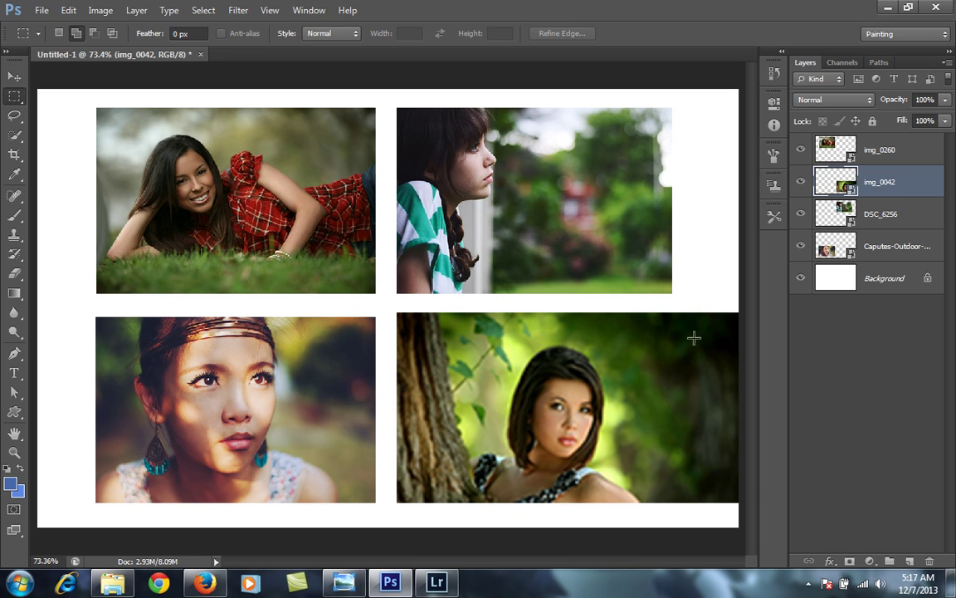
right_click(894, 190)
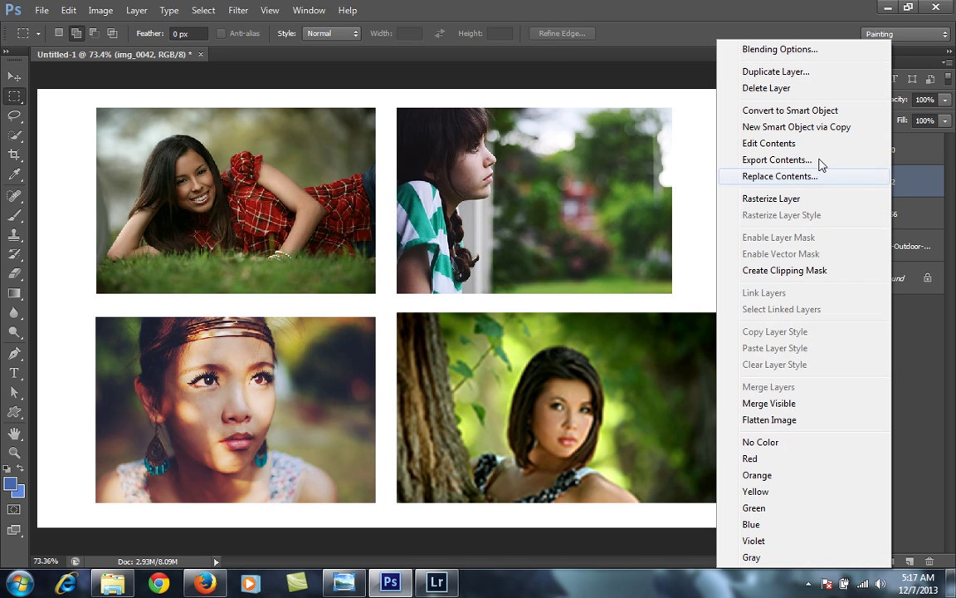
left_click(760, 197)
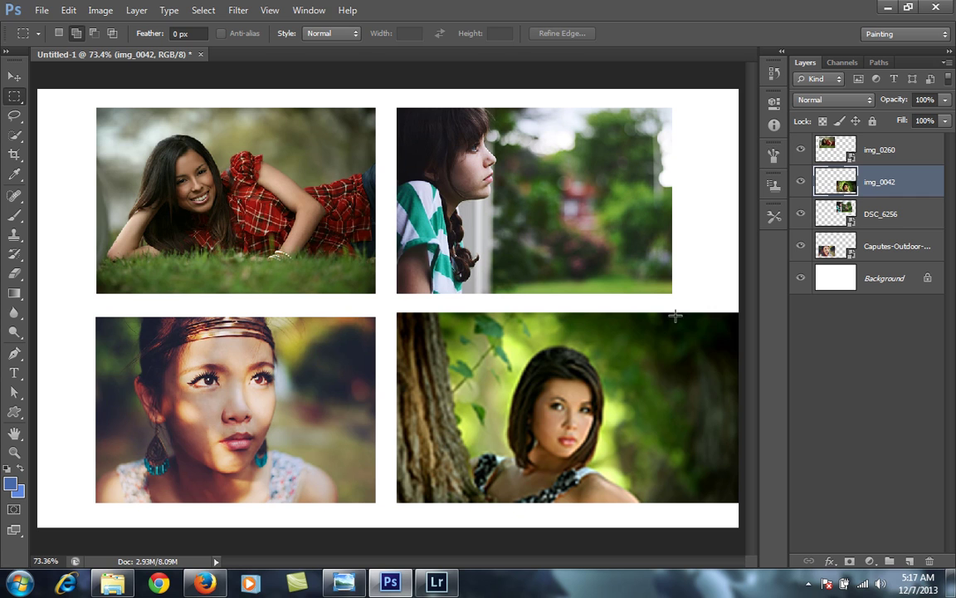
left_click_drag(673, 314, 790, 540)
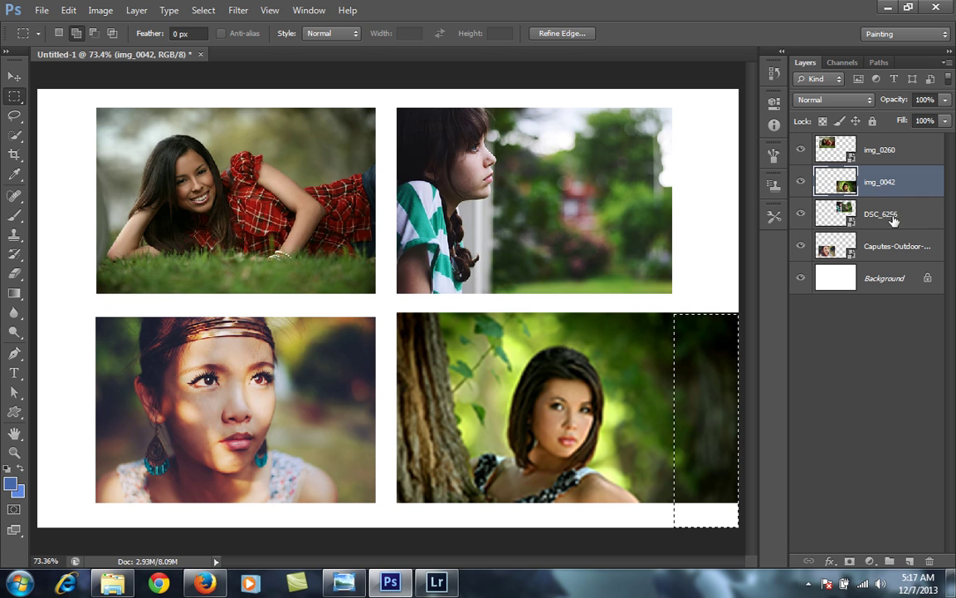
key("Delete")
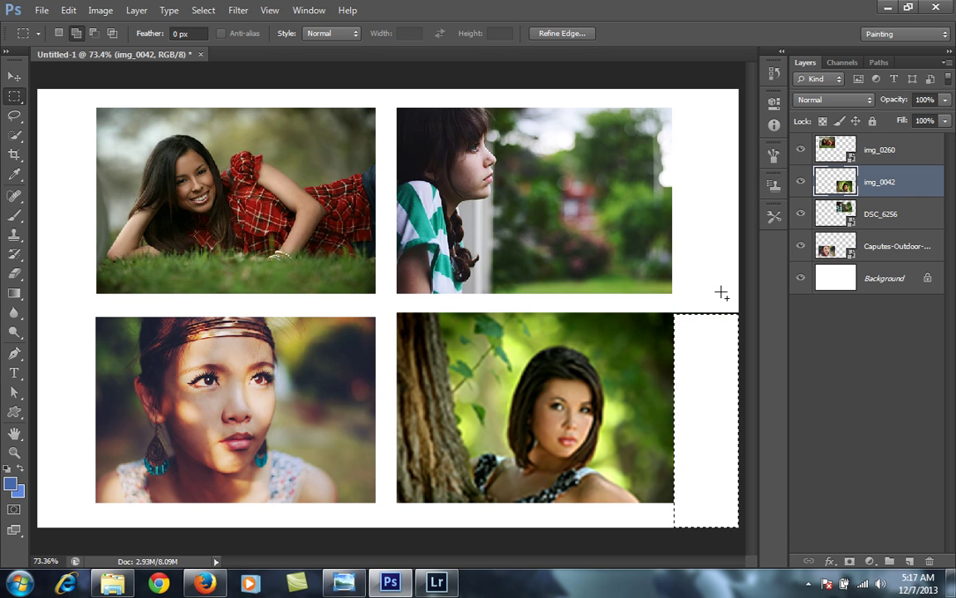
mouse_move(673, 305)
left_mouse_down()
mouse_move(764, 344)
mouse_move(789, 540)
left_mouse_up()
left_click(836, 397)
key("ctrl+d")
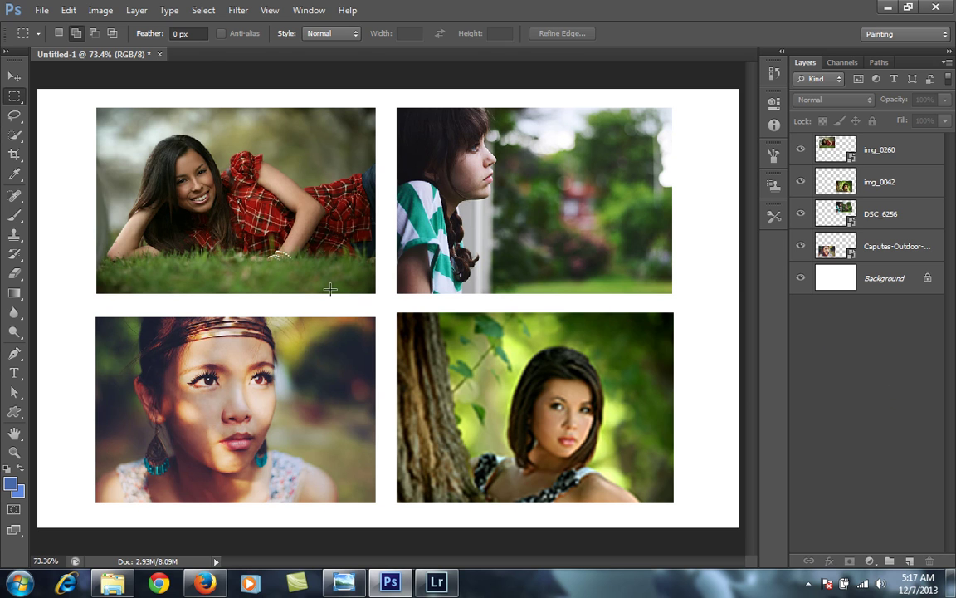
- Clear the Background layer selection and return to the Move tool
left_click(913, 281)
left_click(896, 356)
left_click(14, 76)
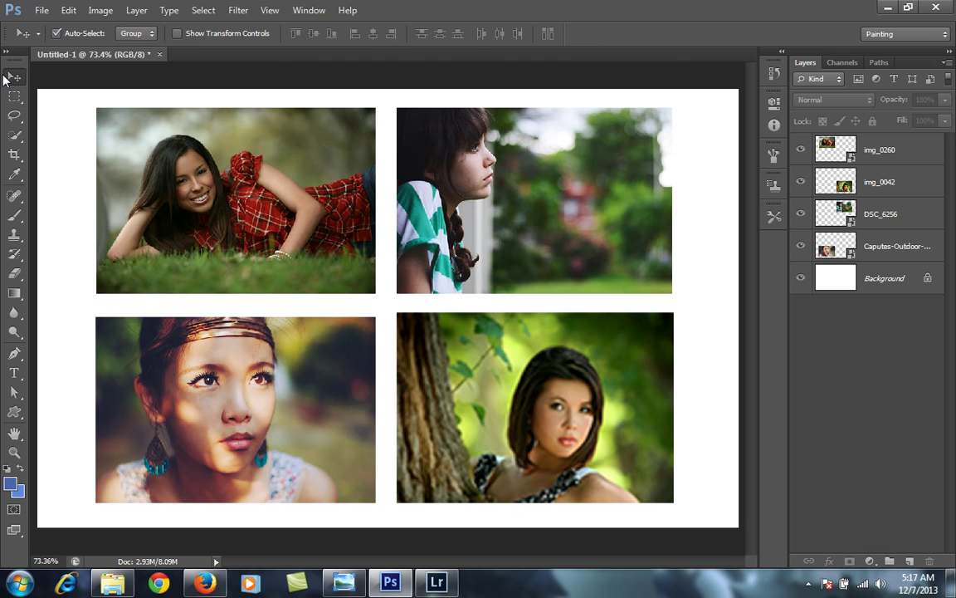
- Duplicate the DSC_6256 layer and place the copy just above Background
left_click(484, 209)
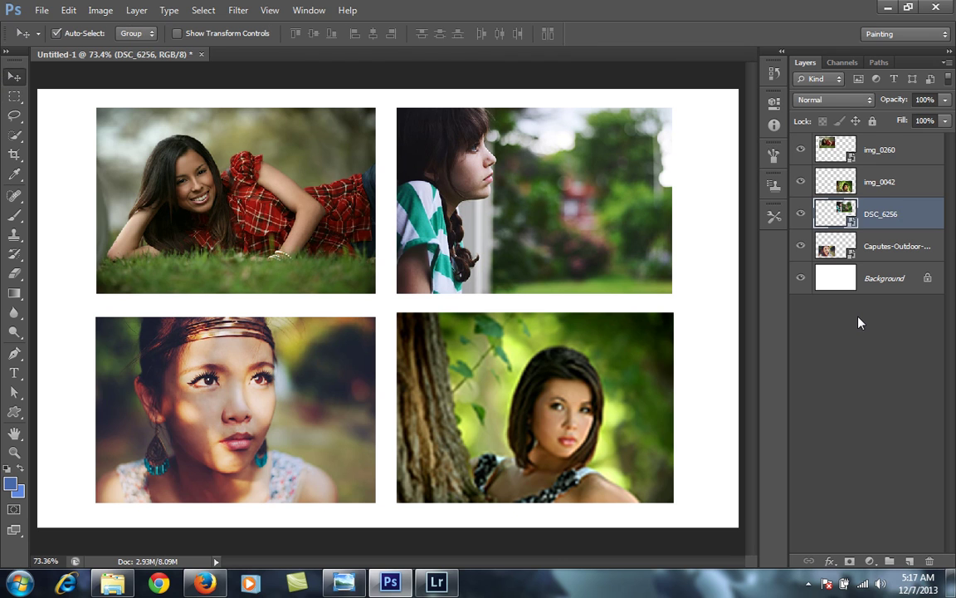
key("ctrl+j")
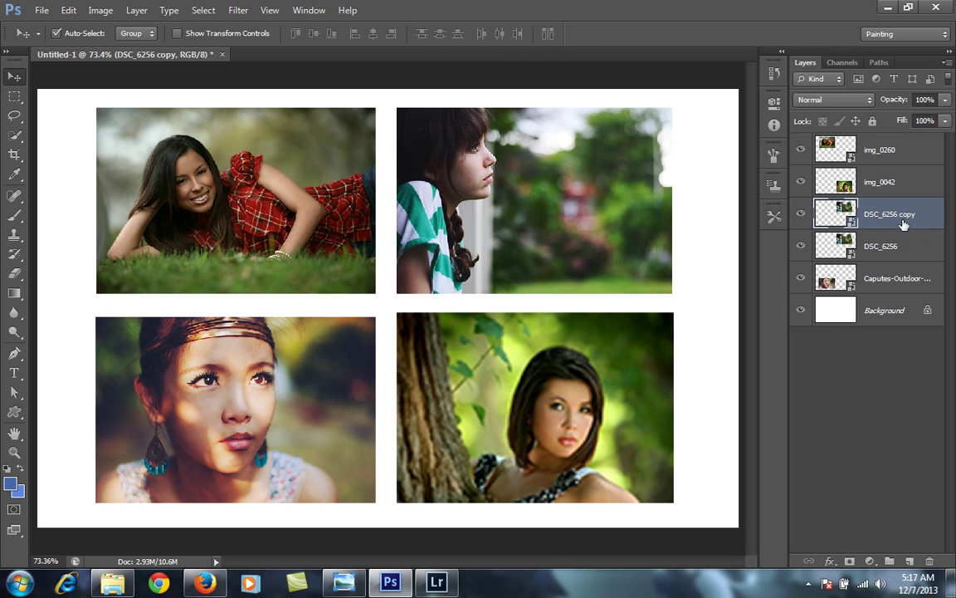
left_click_drag(904, 224, 888, 282)
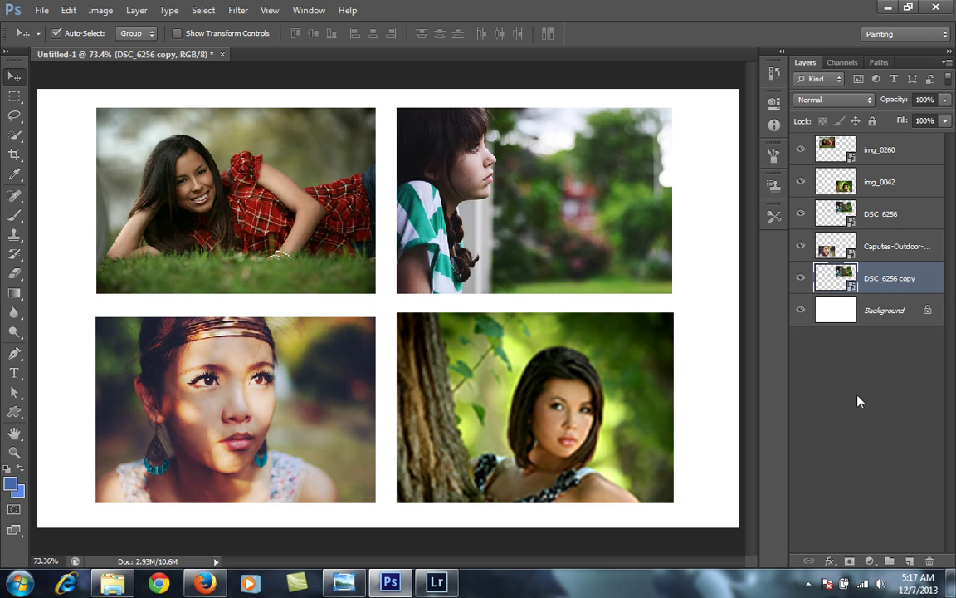
- Scale and position the DSC_6256 copy so it covers the entire canvas
key("ctrl+t")
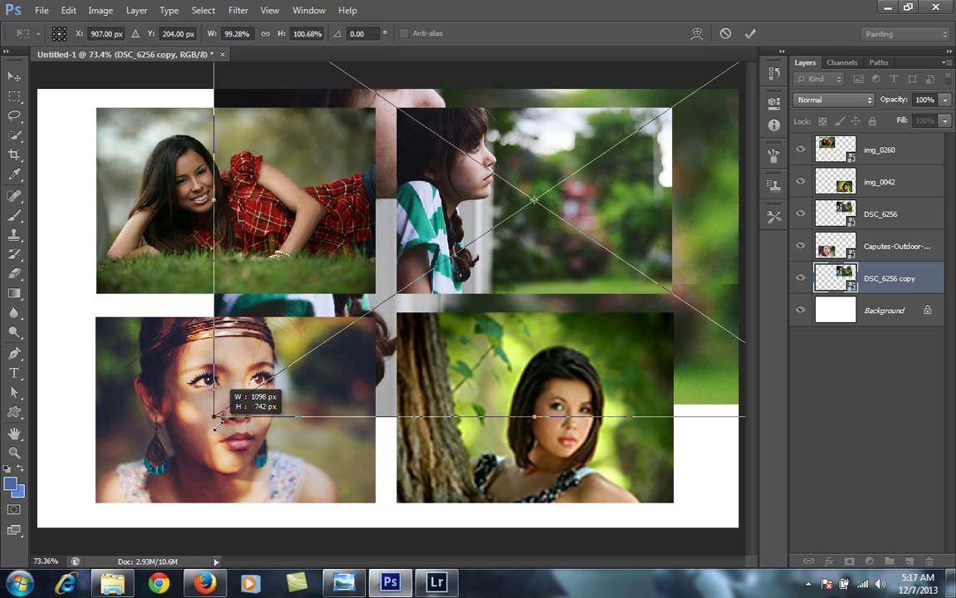
left_click_drag(397, 294, 215, 415)
mouse_move(704, 262)
left_mouse_down()
mouse_move(461, 342)
mouse_move(481, 365)
left_mouse_up()
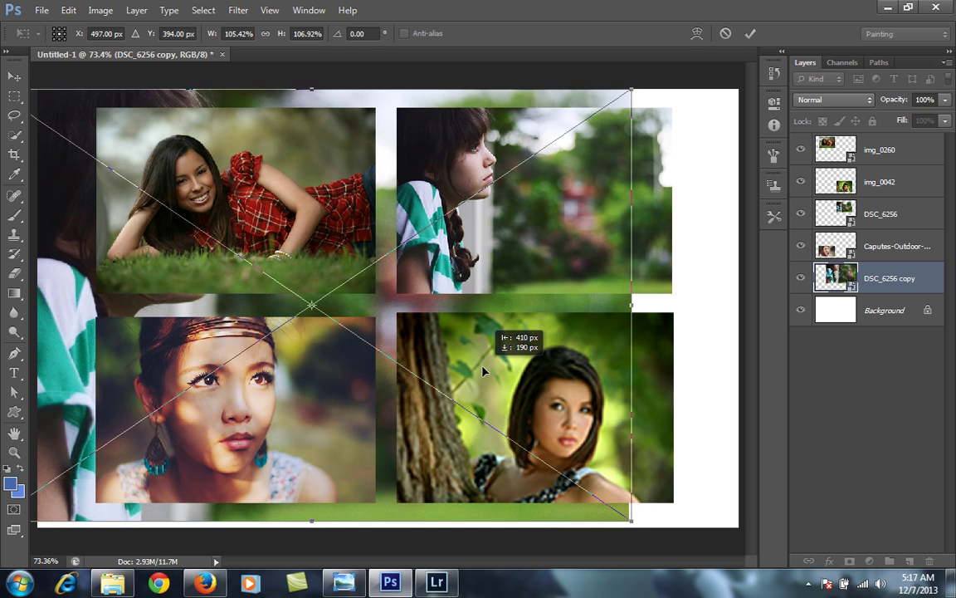
left_click_drag(481, 365, 503, 392)
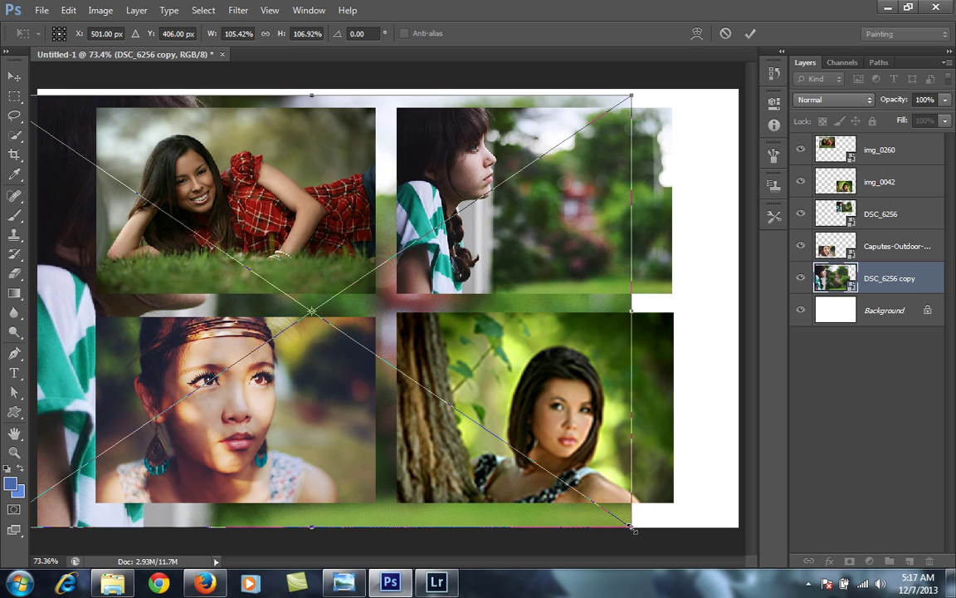
left_click_drag(667, 541, 596, 308)
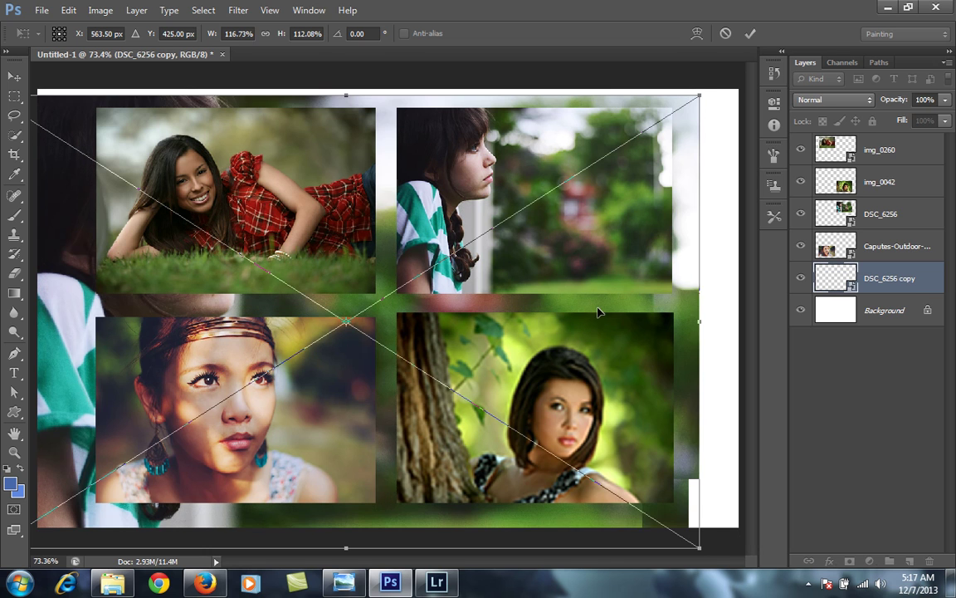
left_click_drag(615, 315, 636, 306)
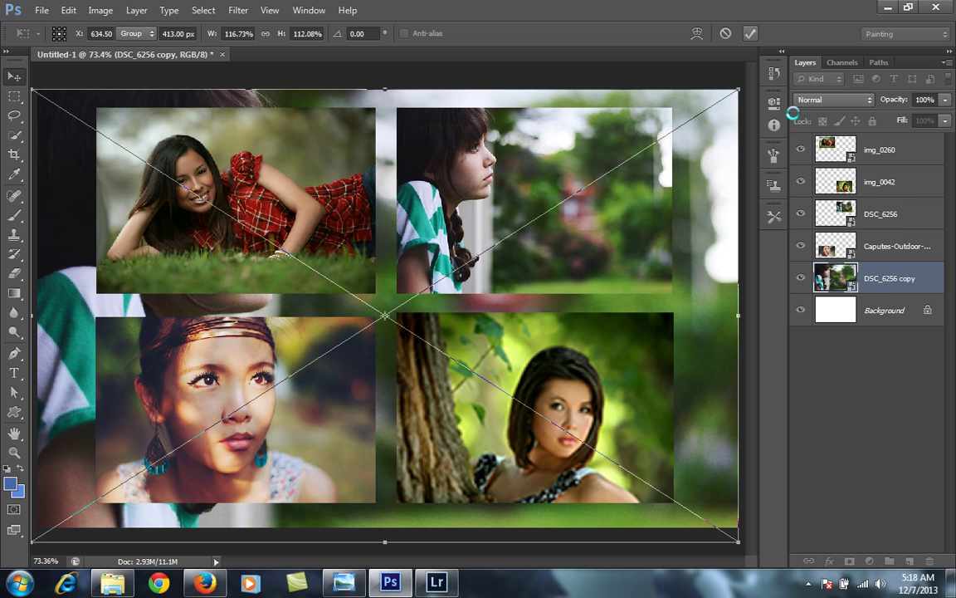
- Add a Hue/Saturation adjustment that desaturates the background photo
left_click(870, 561)
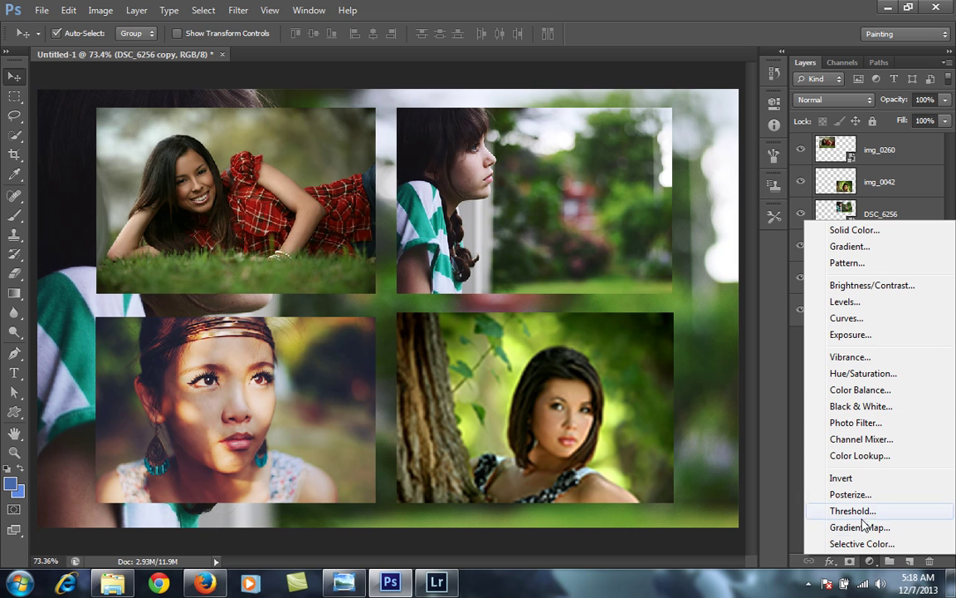
left_click(864, 373)
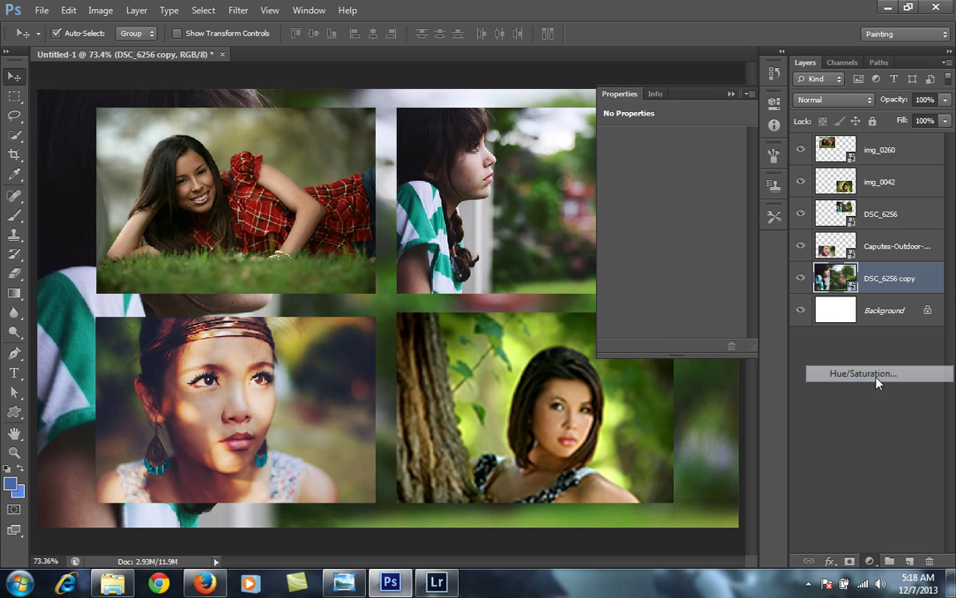
left_click_drag(672, 226, 605, 226)
- Apply a 5.5-pixel Gaussian Blur to the DSC_6256 copy background layer
left_click(731, 94)
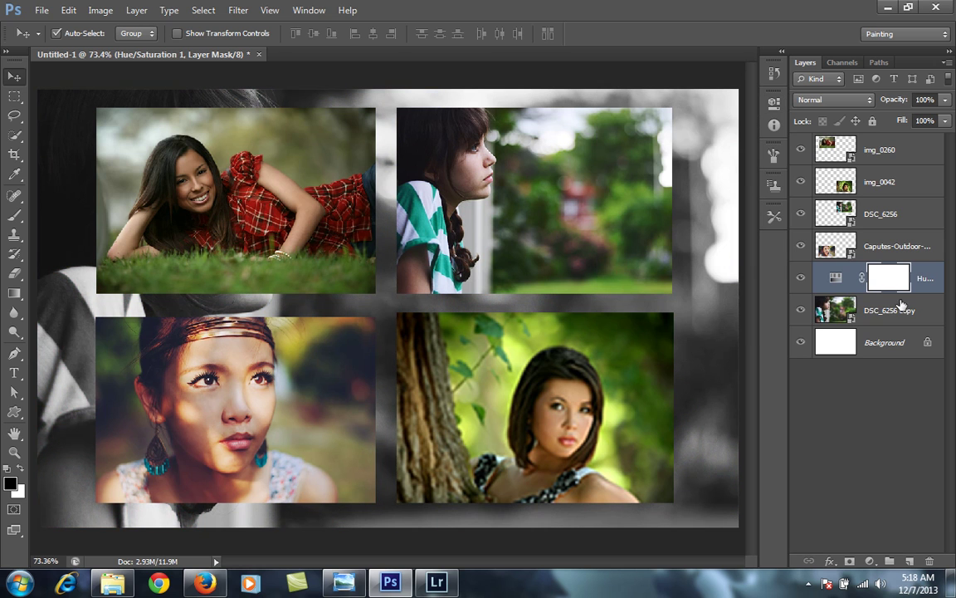
left_click(826, 312)
left_click(239, 10)
left_click(446, 266)
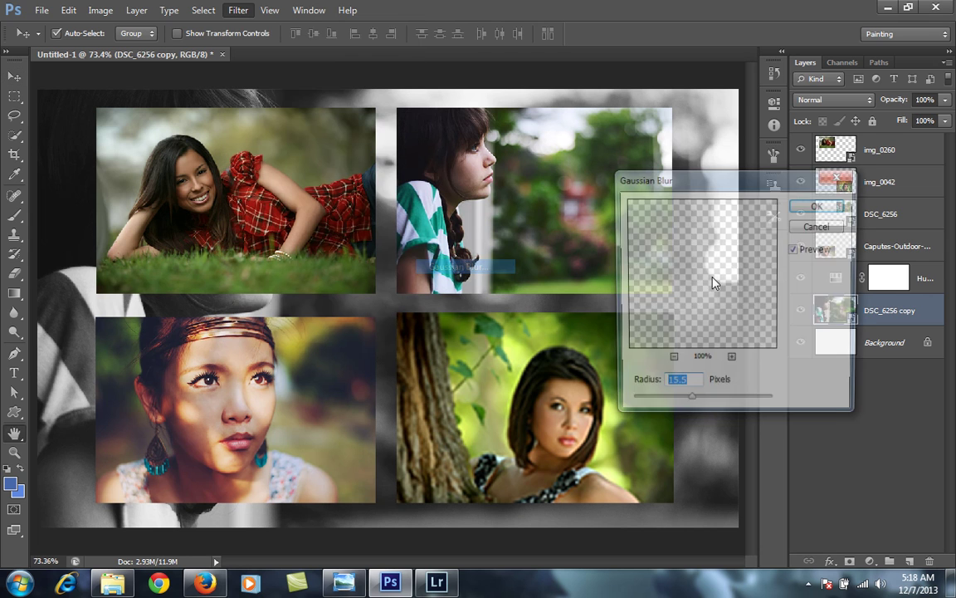
left_click(671, 405)
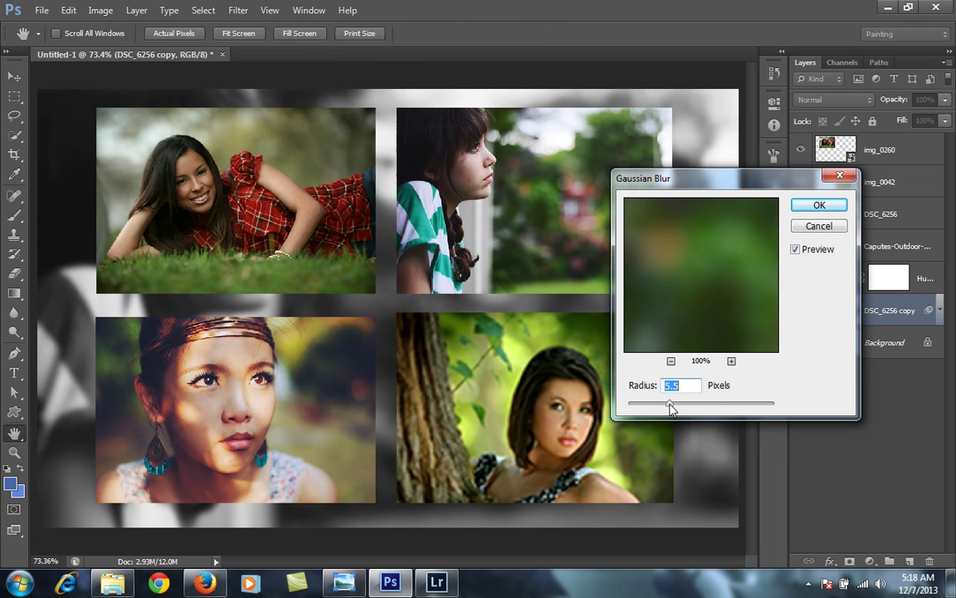
left_click(818, 205)
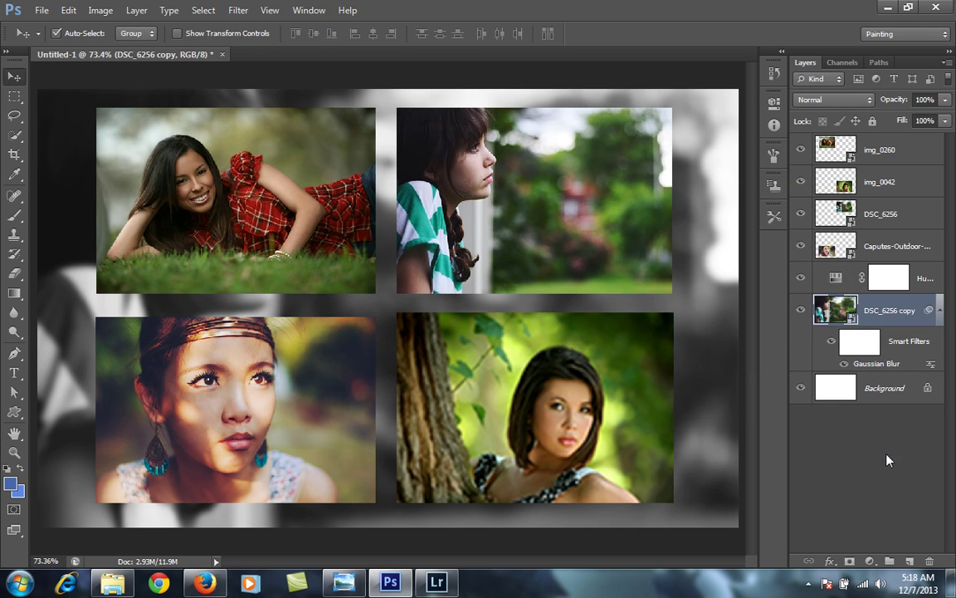
left_click(870, 561)
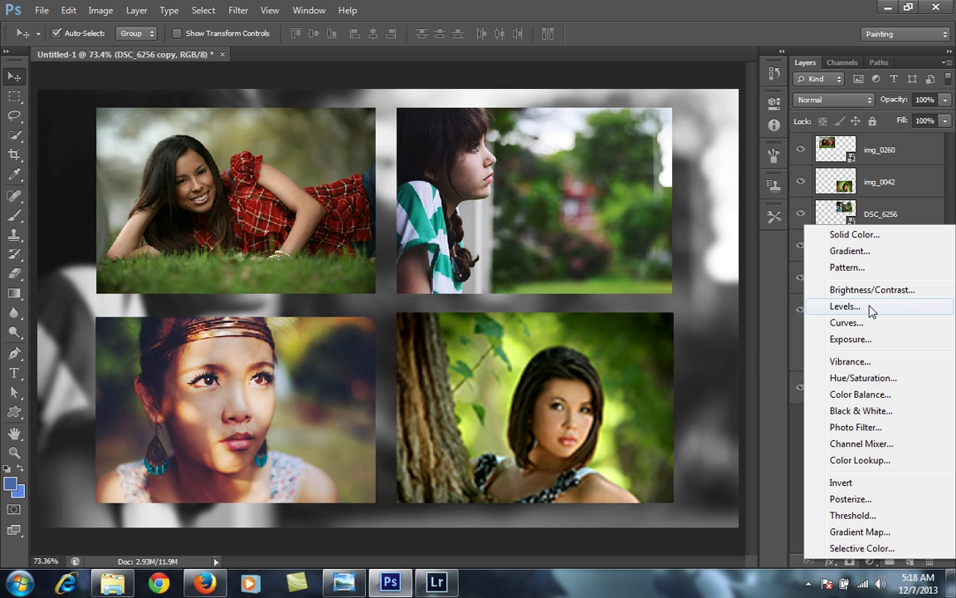
- Add a Levels adjustment layer in Screen blend mode over the greyed background
left_click(845, 306)
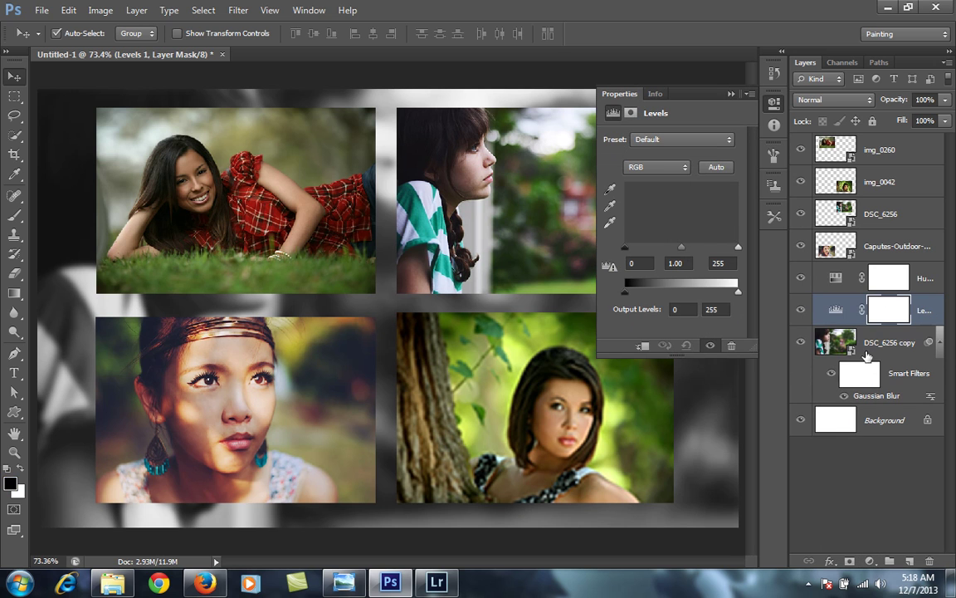
left_click(819, 101)
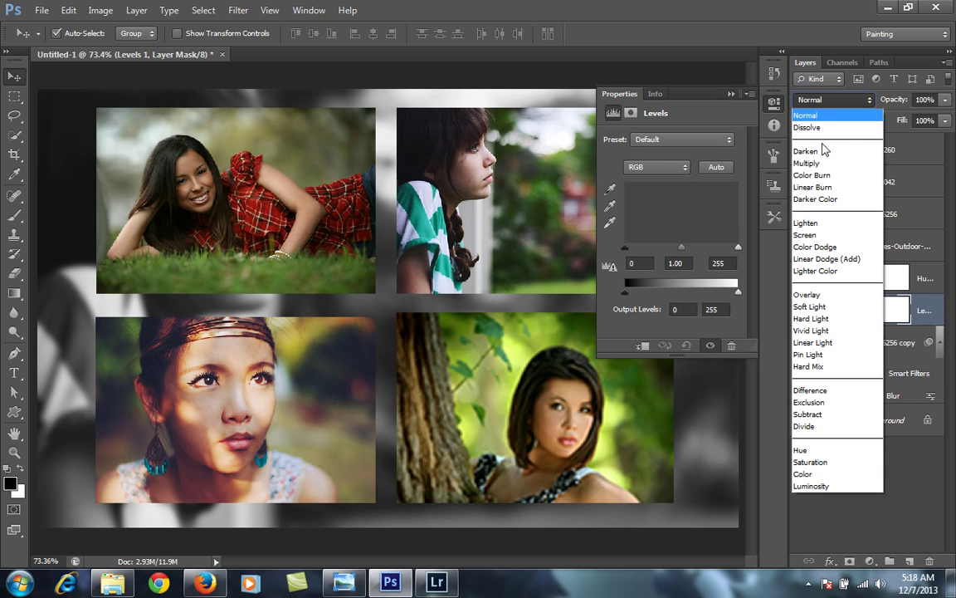
left_click(822, 237)
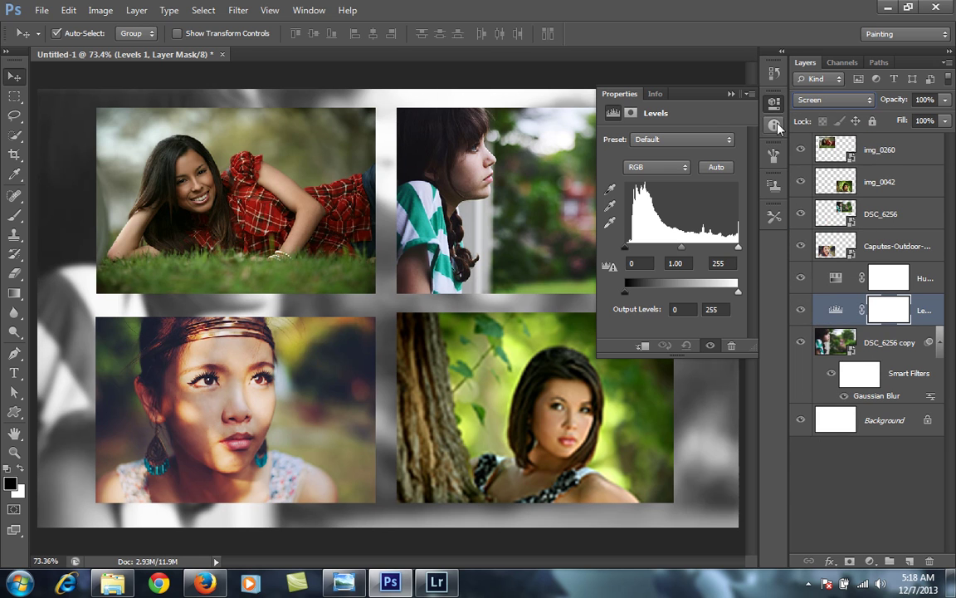
left_click(731, 97)
left_click(841, 474)
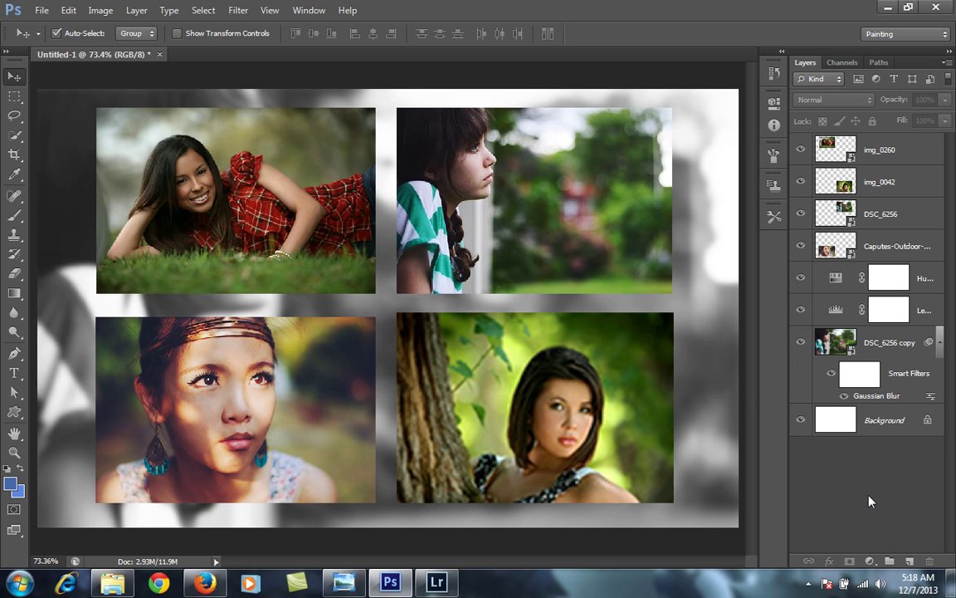
- Give the img_0260 layer a white, 3 px Inside Stroke through Blending Options
left_click(853, 160)
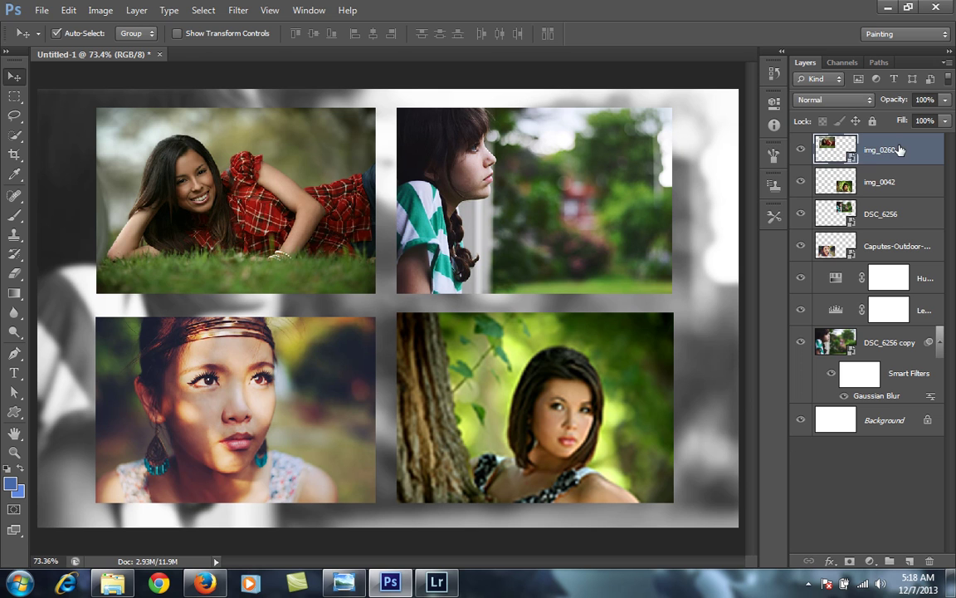
right_click(833, 148)
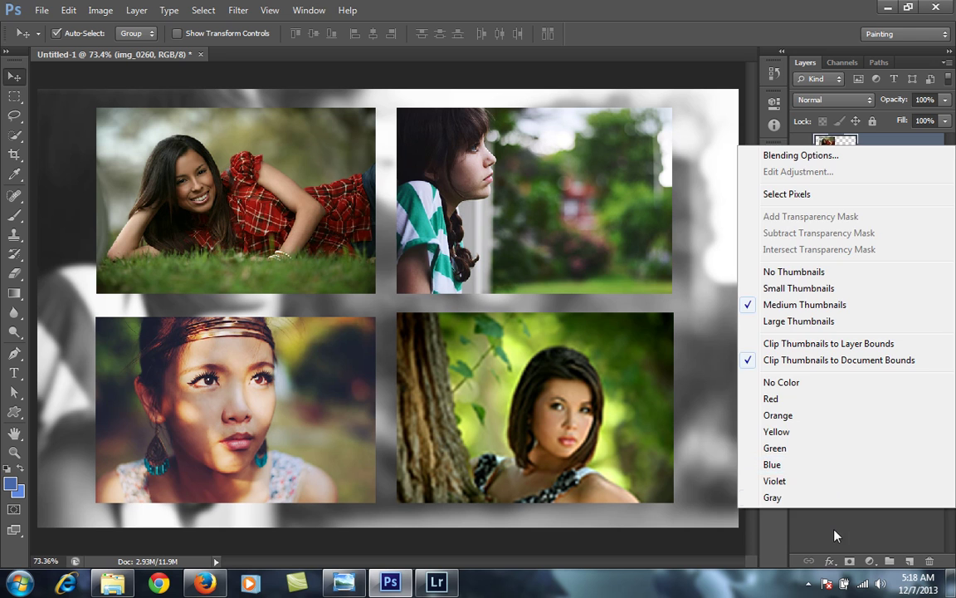
right_click(840, 148)
left_click(816, 152)
left_click_drag(618, 73, 548, 60)
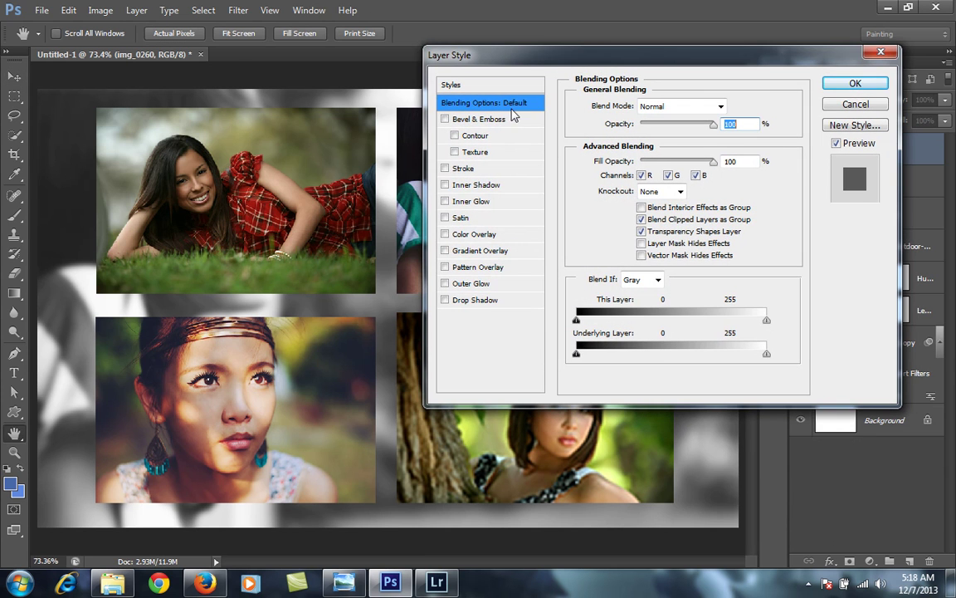
left_click(454, 170)
left_click(469, 168)
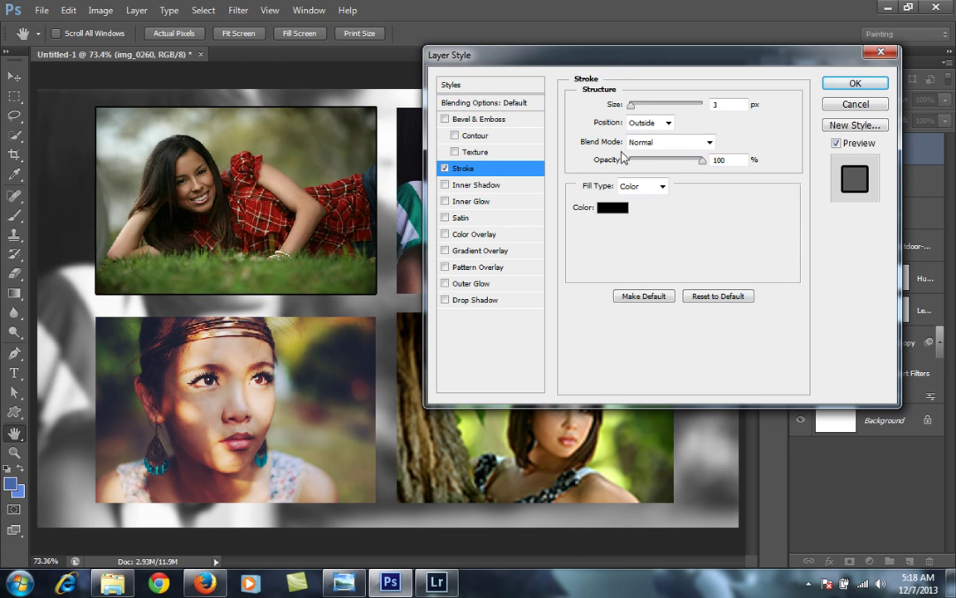
left_click(611, 207)
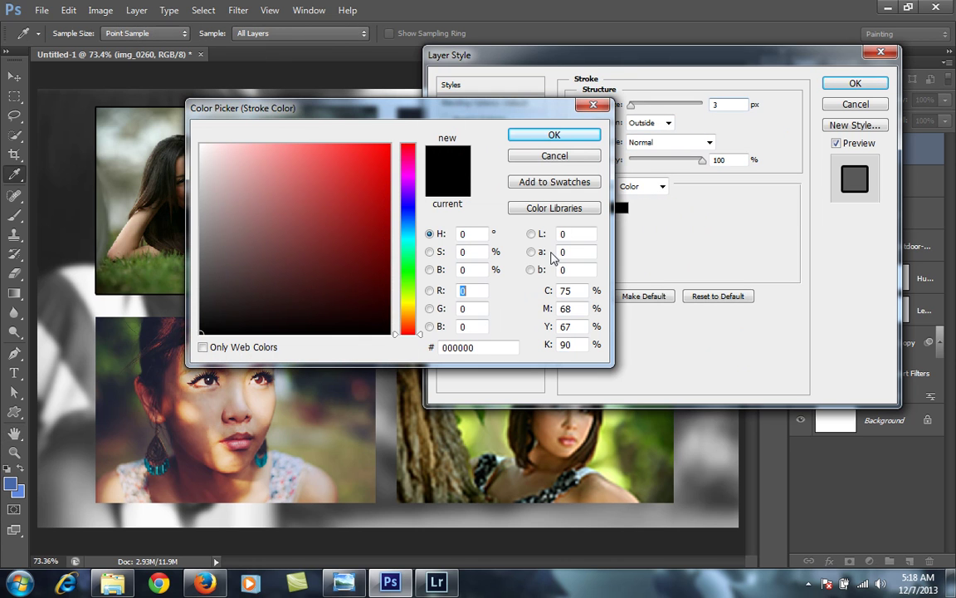
left_click(201, 145)
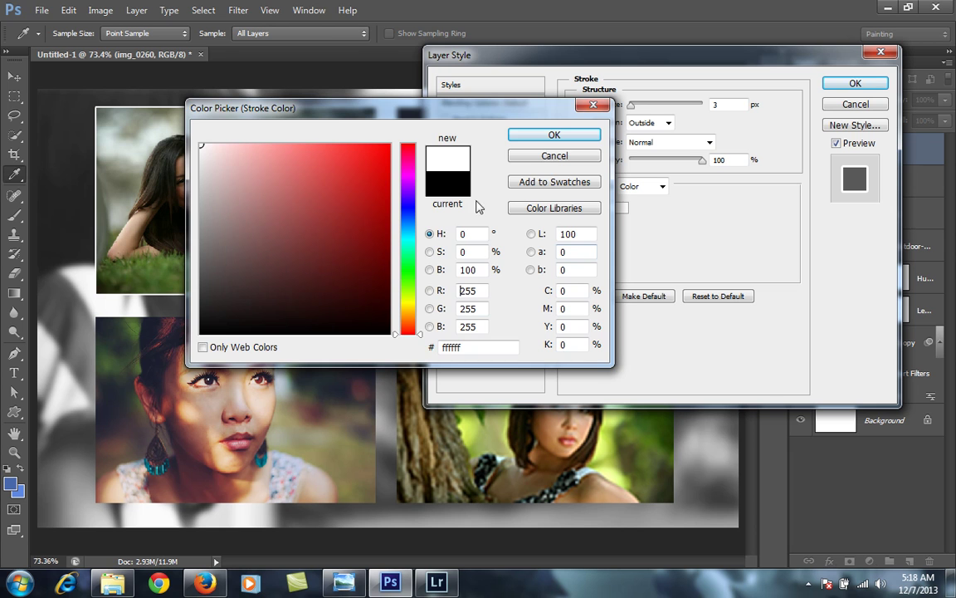
left_click(554, 136)
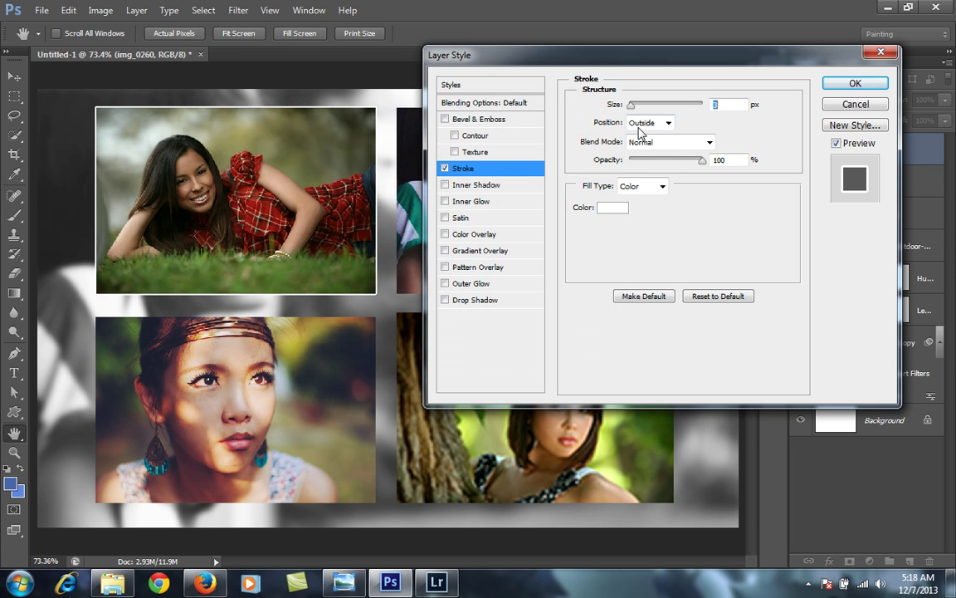
left_click(646, 123)
left_click(644, 146)
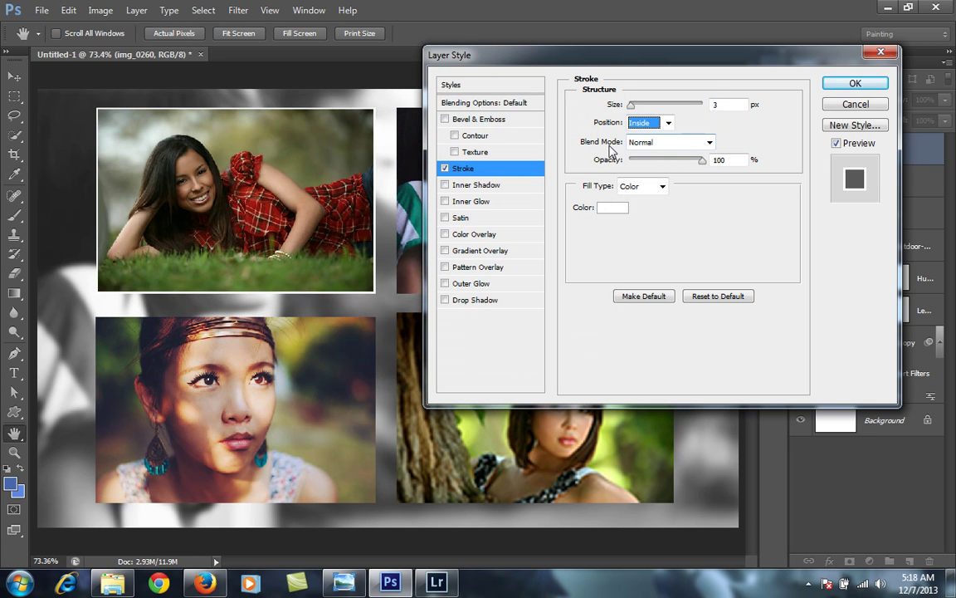
- Add a Drop Shadow with distance 6, size 7 and higher opacity, and apply
left_click(445, 300)
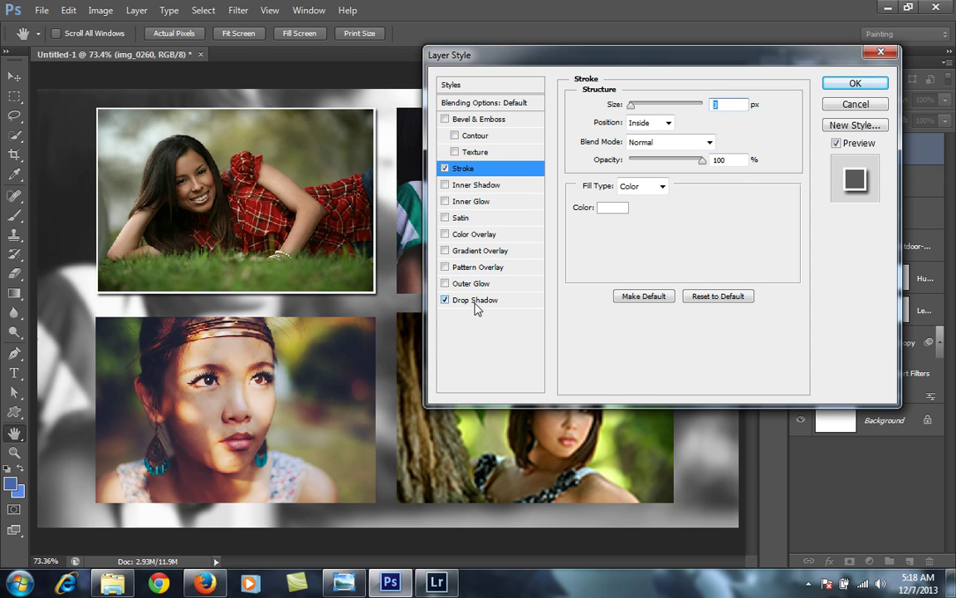
left_click(479, 304)
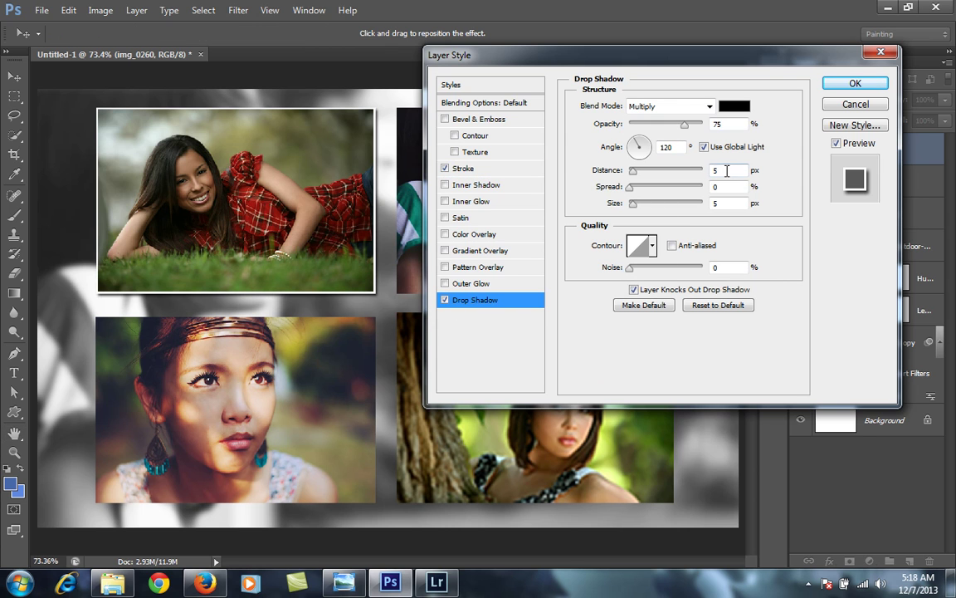
left_click(695, 171)
type("6")
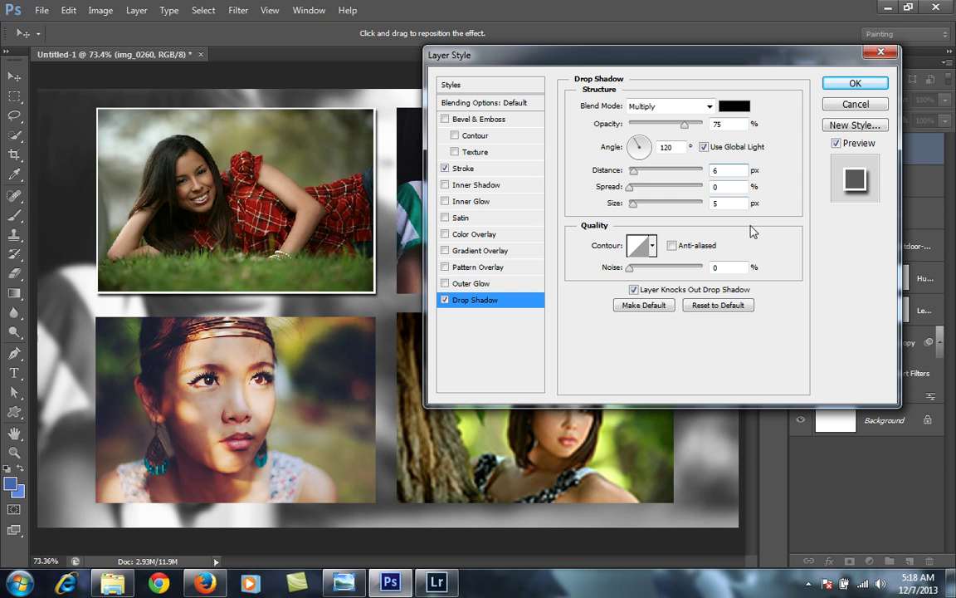
left_click(736, 202)
type("7")
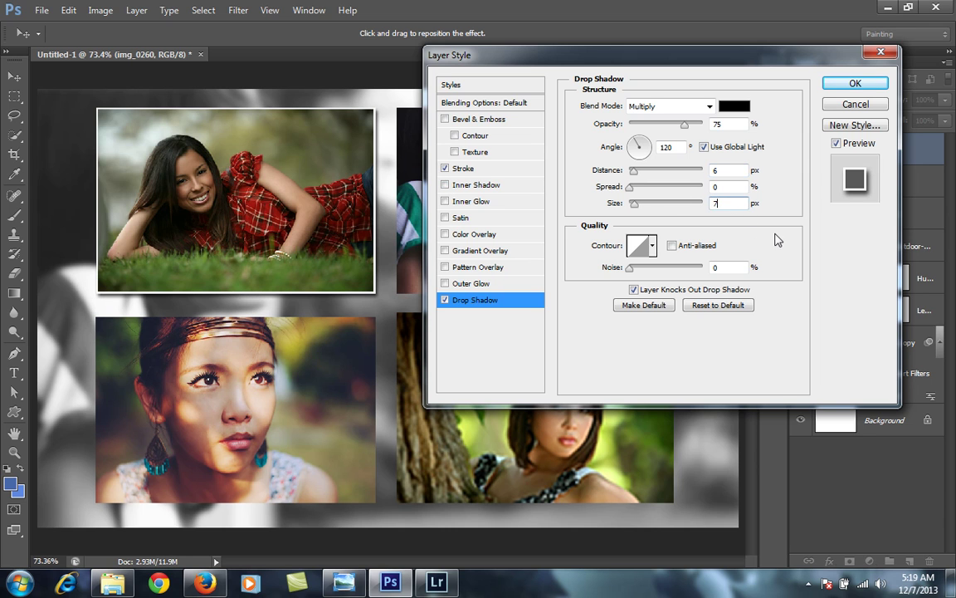
mouse_move(685, 124)
left_mouse_down()
mouse_move(709, 132)
mouse_move(689, 133)
left_mouse_up()
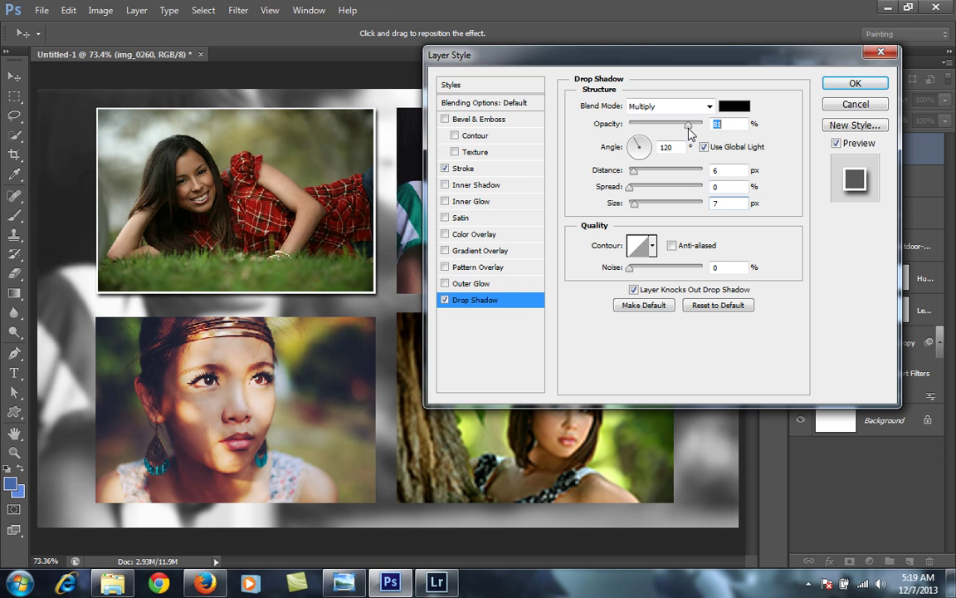
left_click(856, 84)
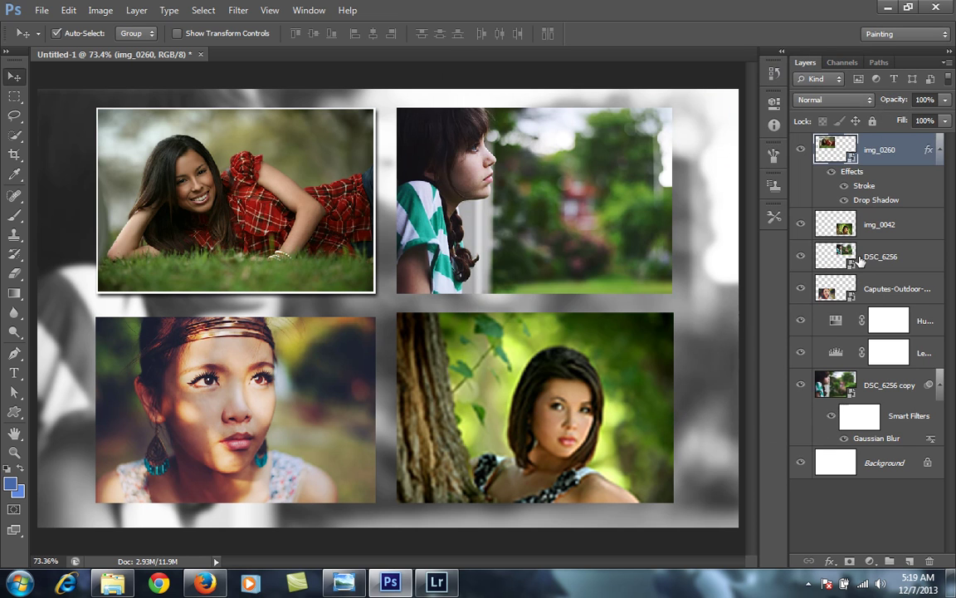
- Copy the layer style from the img_0260 layer
right_click(874, 149)
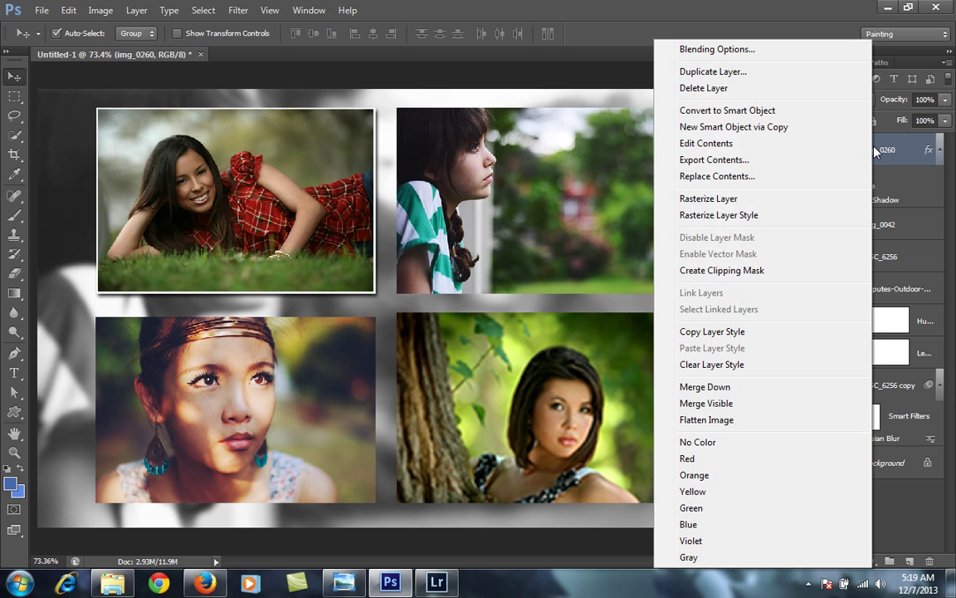
left_click(880, 501)
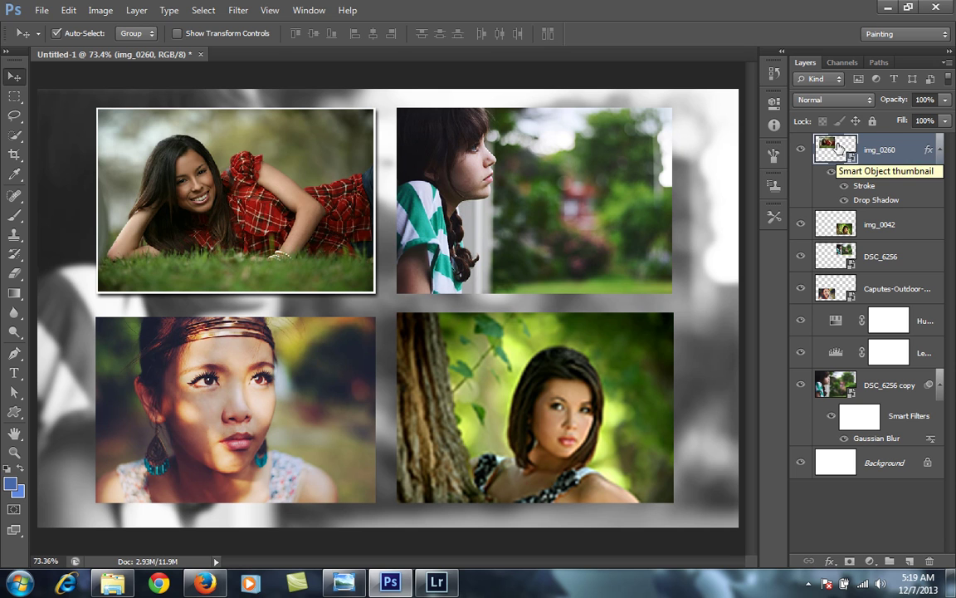
right_click(882, 152)
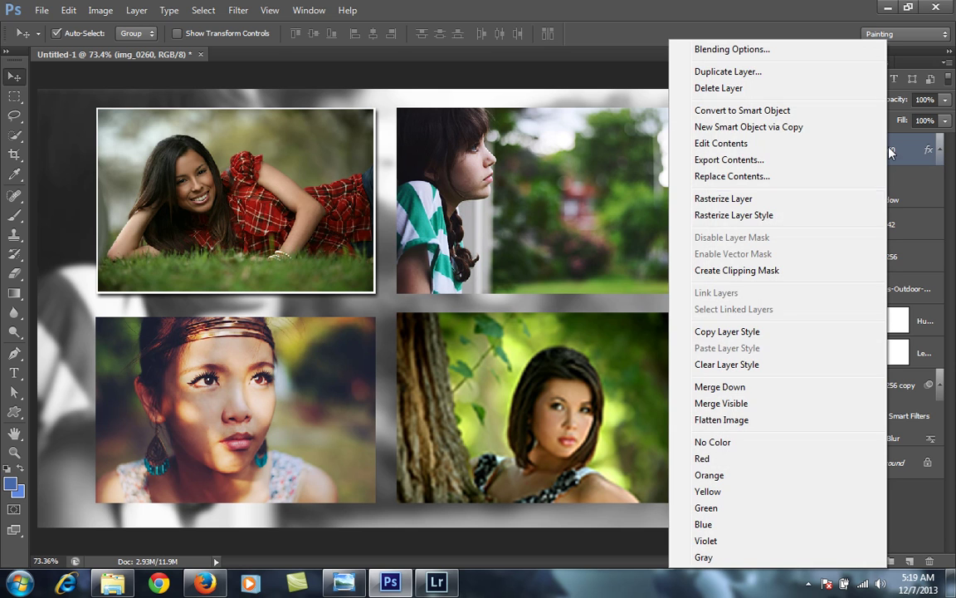
left_click(742, 332)
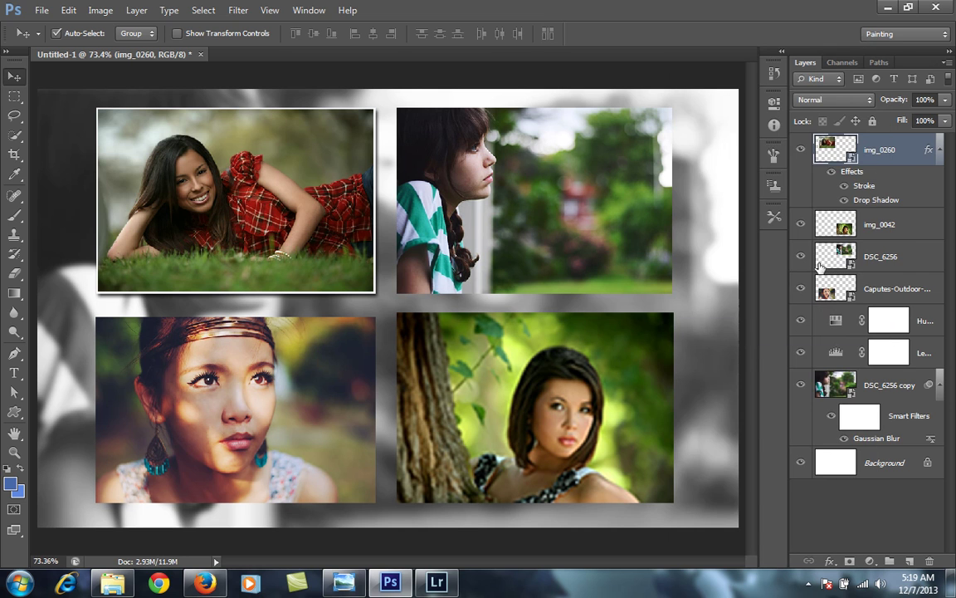
left_click(878, 226)
- Paste the style onto the img_0042, DSC_6256 and headband portrait layers
right_click(877, 225)
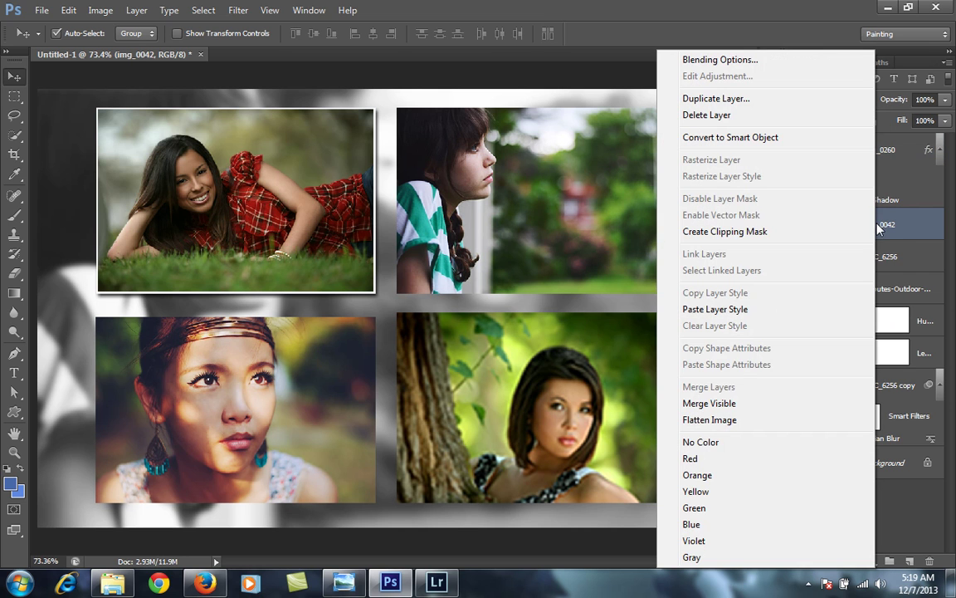
left_click(732, 309)
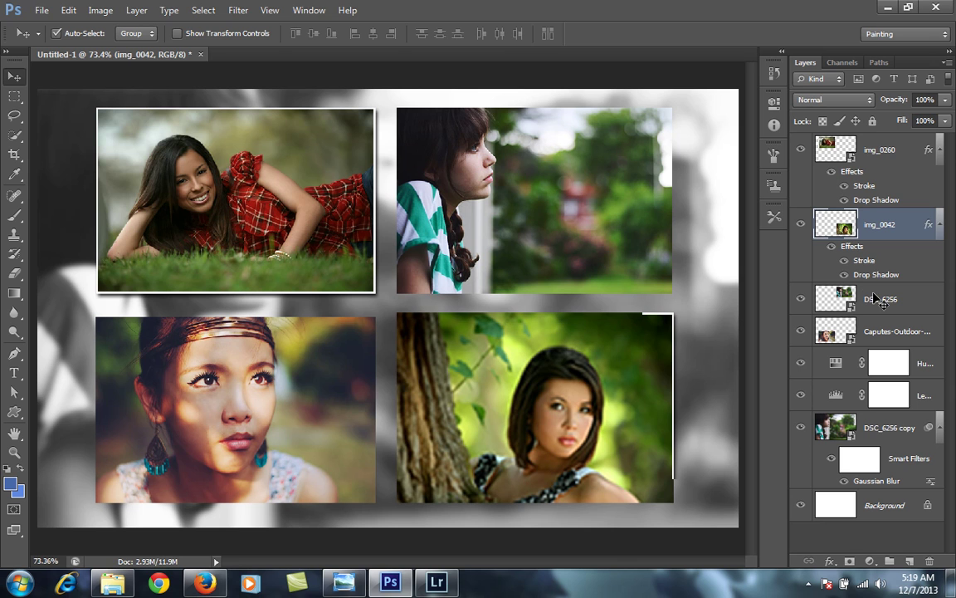
right_click(877, 299)
left_click(719, 348)
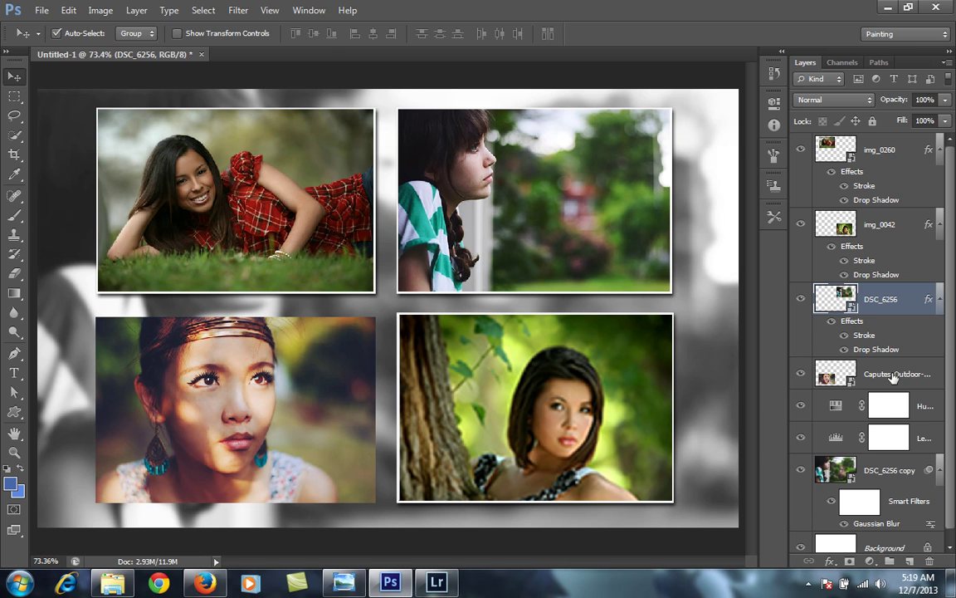
right_click(893, 378)
left_click(759, 348)
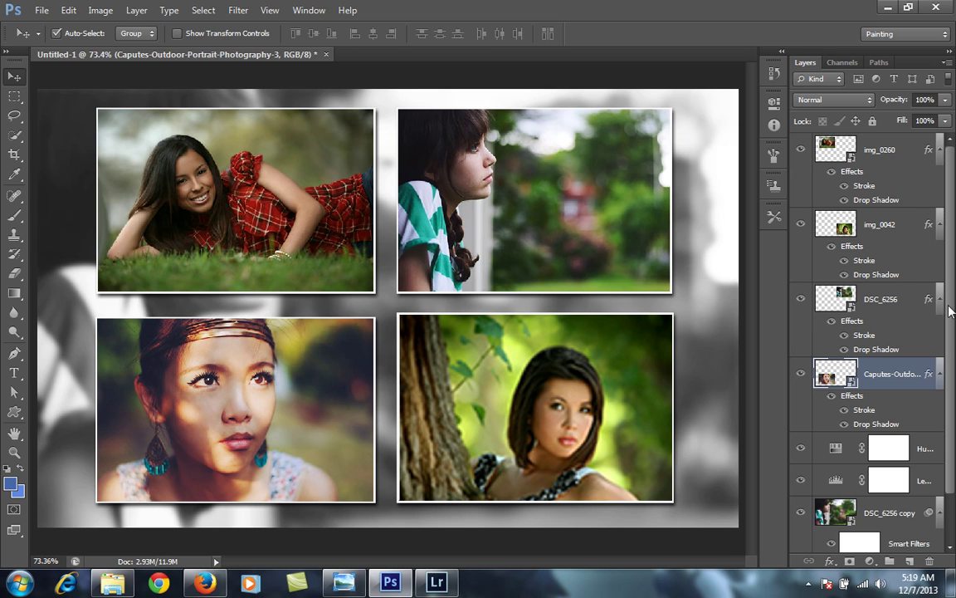
scroll(946, 345, "down", 2)
scroll(888, 208, "up", 2)
left_click(906, 154)
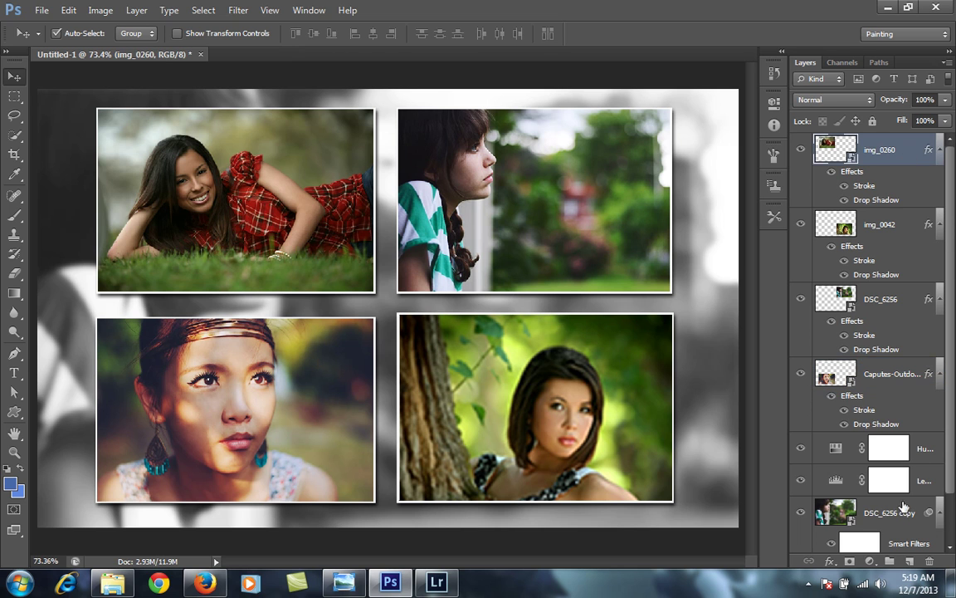
- Add a Color Balance adjustment layer with the Cyan/Red midtone slider at -27
left_click(871, 563)
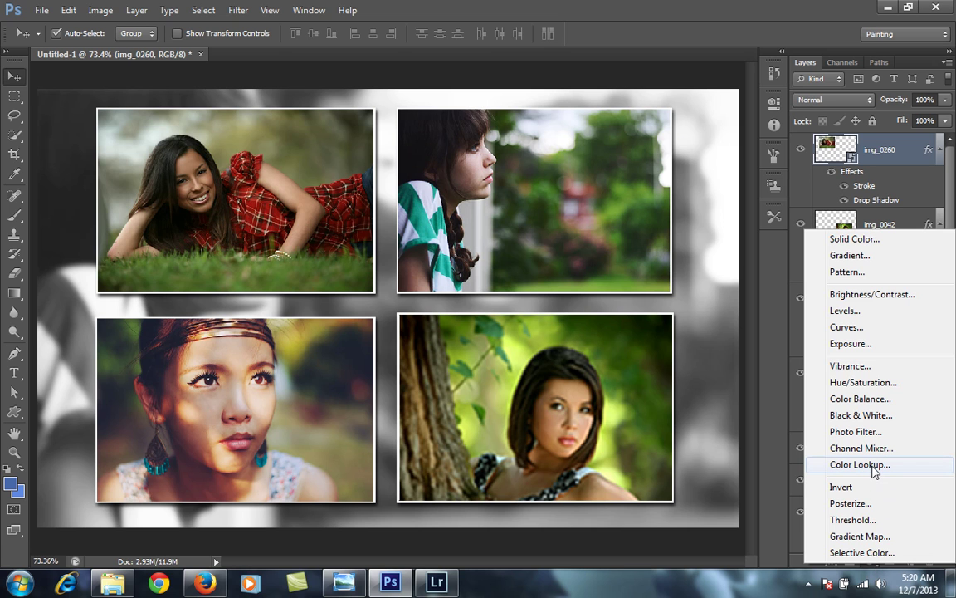
left_click(868, 398)
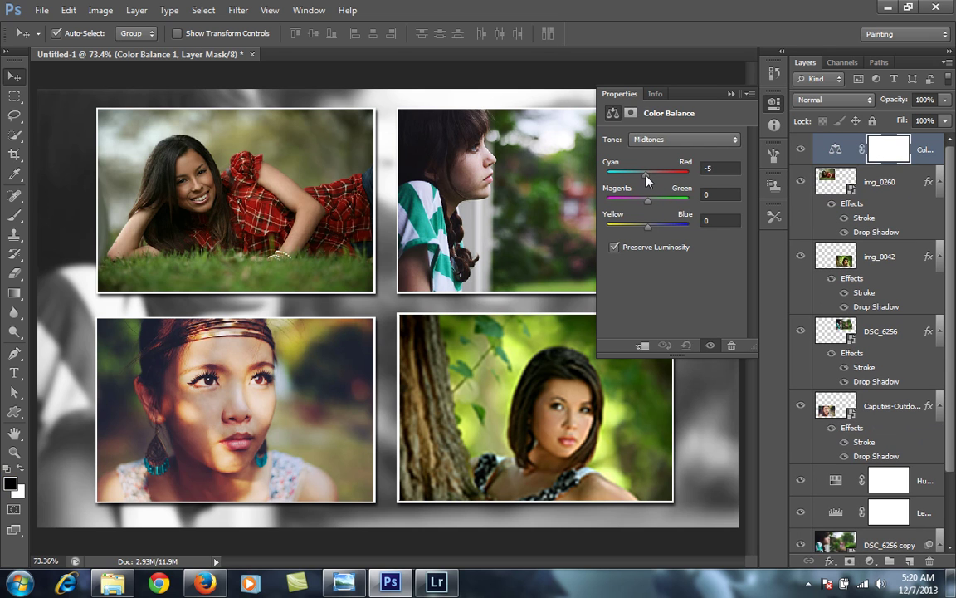
left_click_drag(644, 176, 640, 175)
- Add a Hue/Saturation adjustment layer with Saturation lowered to -31
left_click(731, 94)
left_click(901, 190)
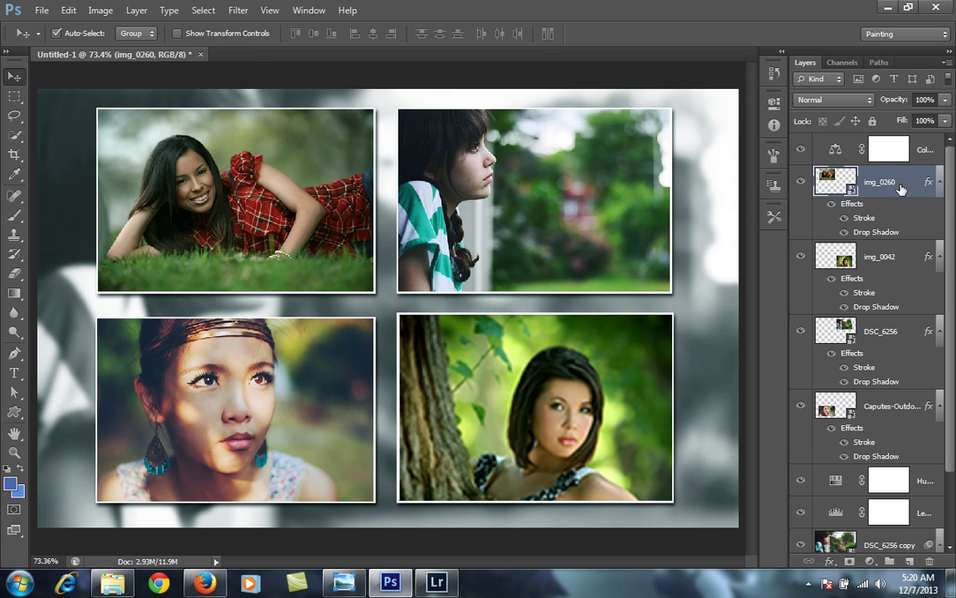
left_click(869, 561)
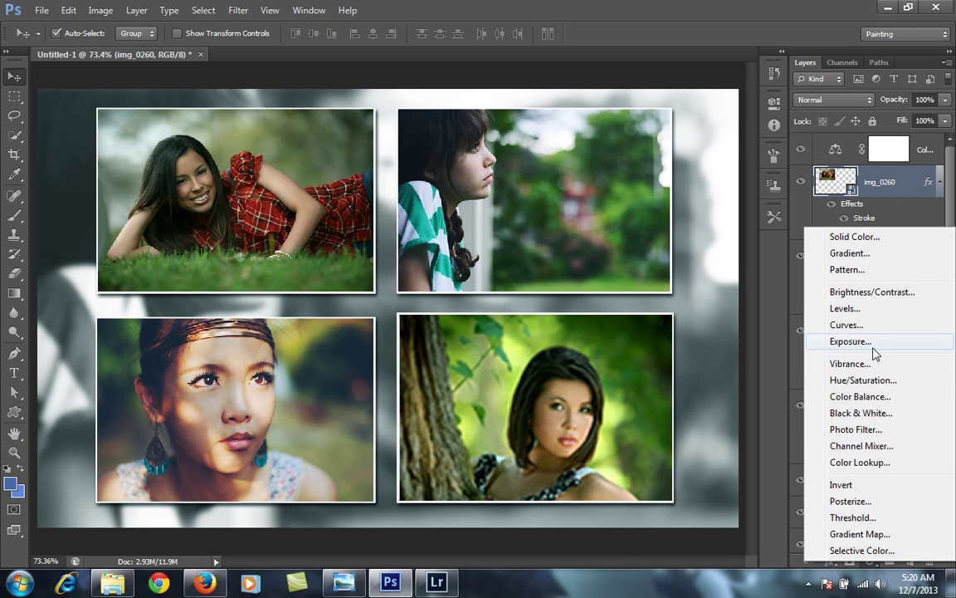
left_click(847, 380)
mouse_move(671, 226)
left_mouse_down()
mouse_move(651, 227)
mouse_move(650, 237)
left_mouse_up()
left_click(730, 93)
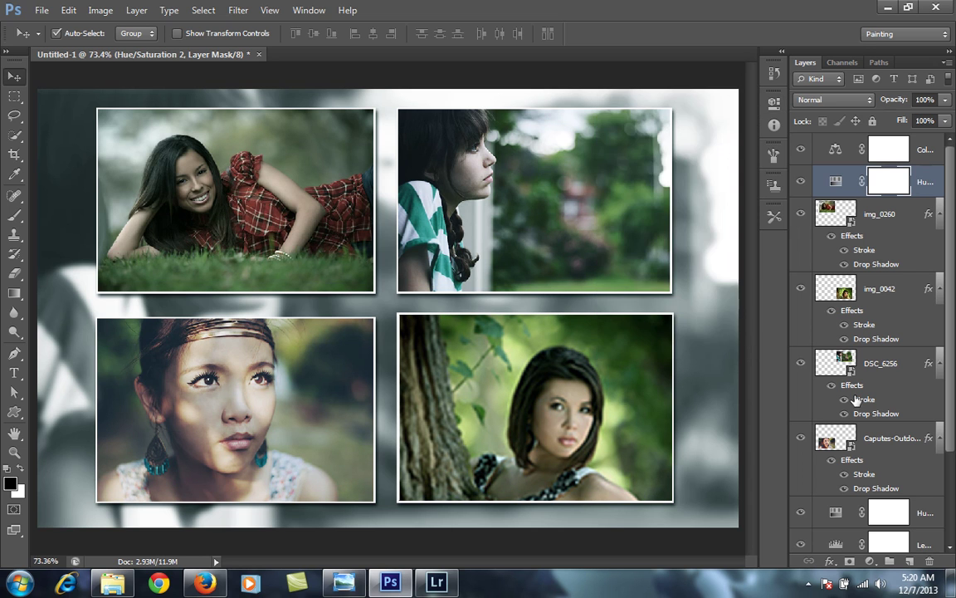
- Add a black-to-white Gradient Map layer in Soft Light at 31% opacity
left_click(869, 561)
left_click(860, 533)
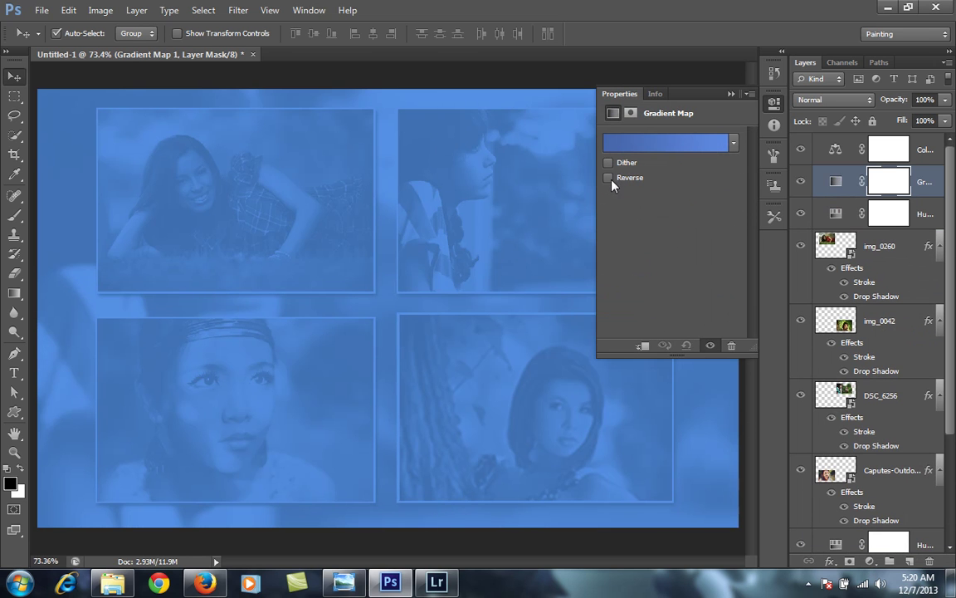
left_click(634, 143)
left_click(613, 77)
left_click(868, 58)
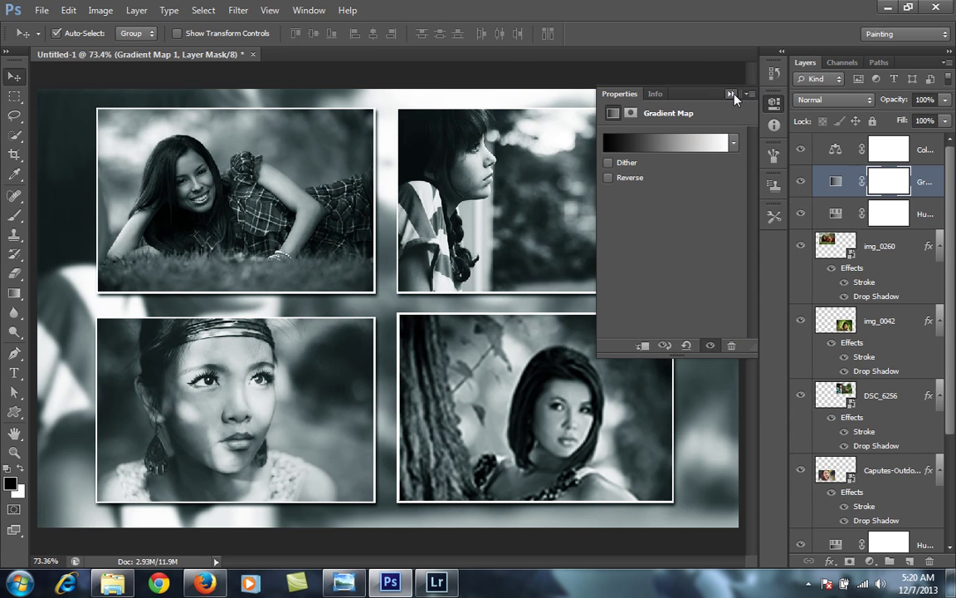
left_click(833, 99)
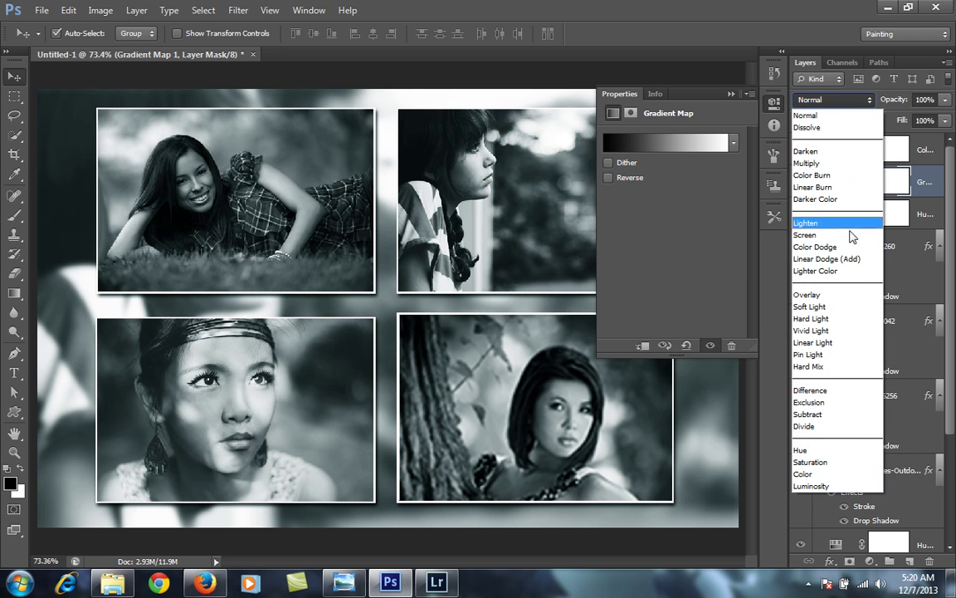
left_click(817, 306)
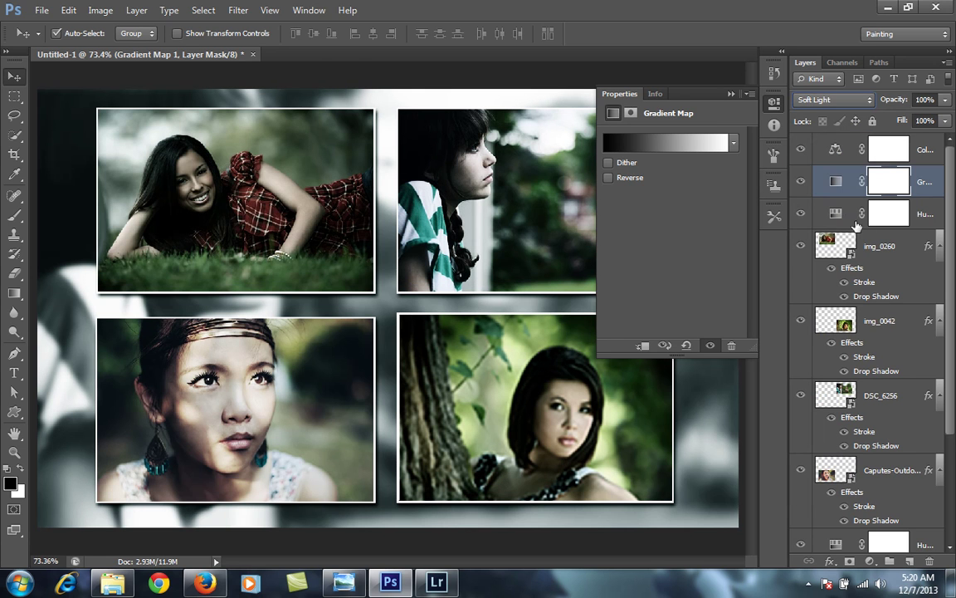
left_click_drag(905, 100, 850, 101)
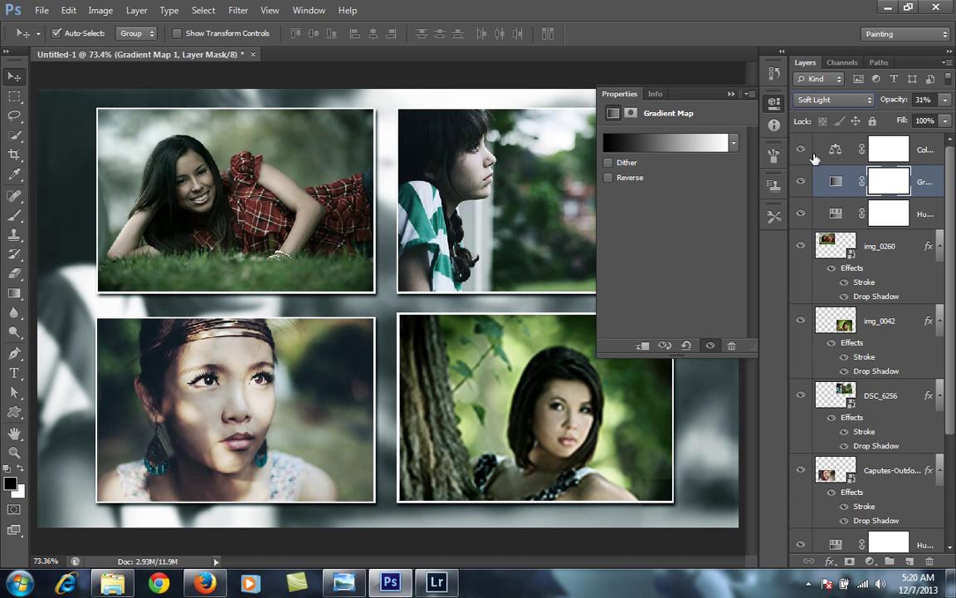
left_click(730, 94)
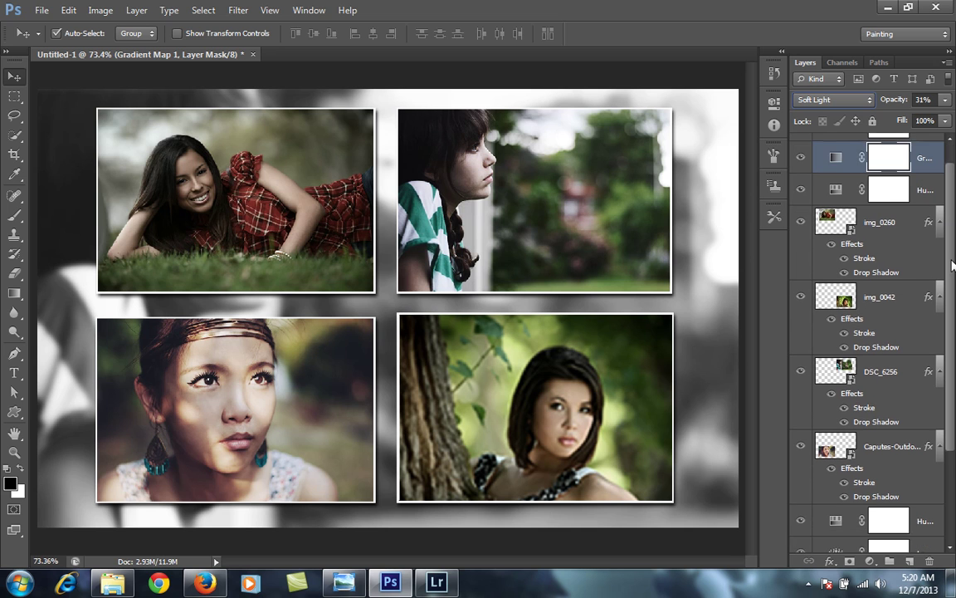
- Select the four photo layers and scale them down together with Free Transform
scroll(914, 241, "down", 2)
left_click(885, 223)
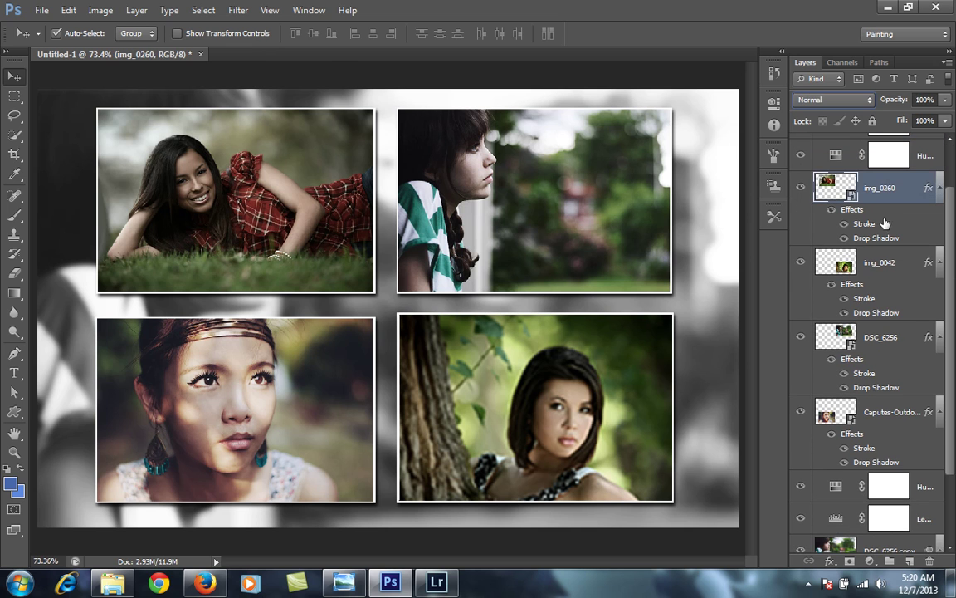
left_click(895, 413)
left_click(895, 176)
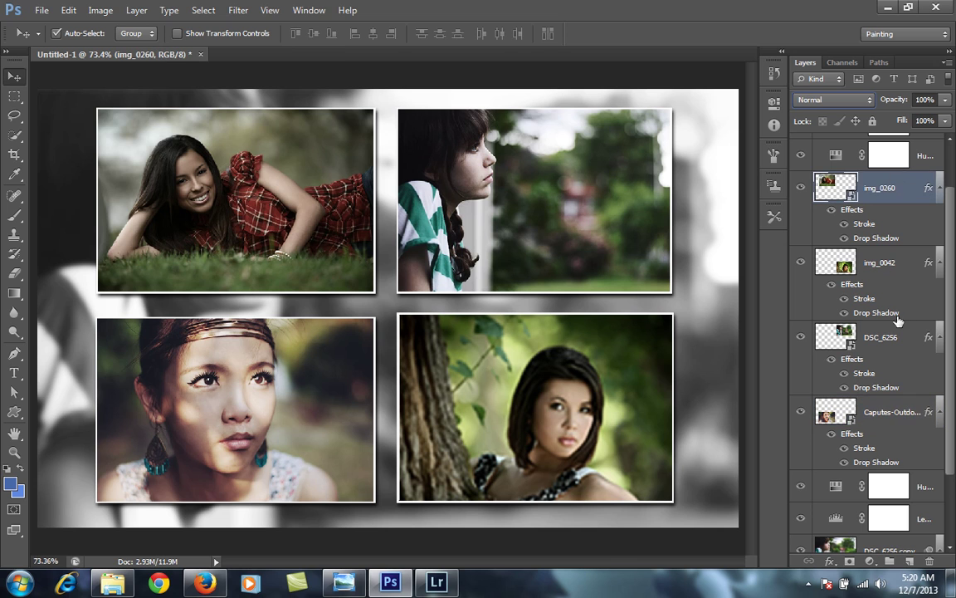
left_click(899, 420, "shift")
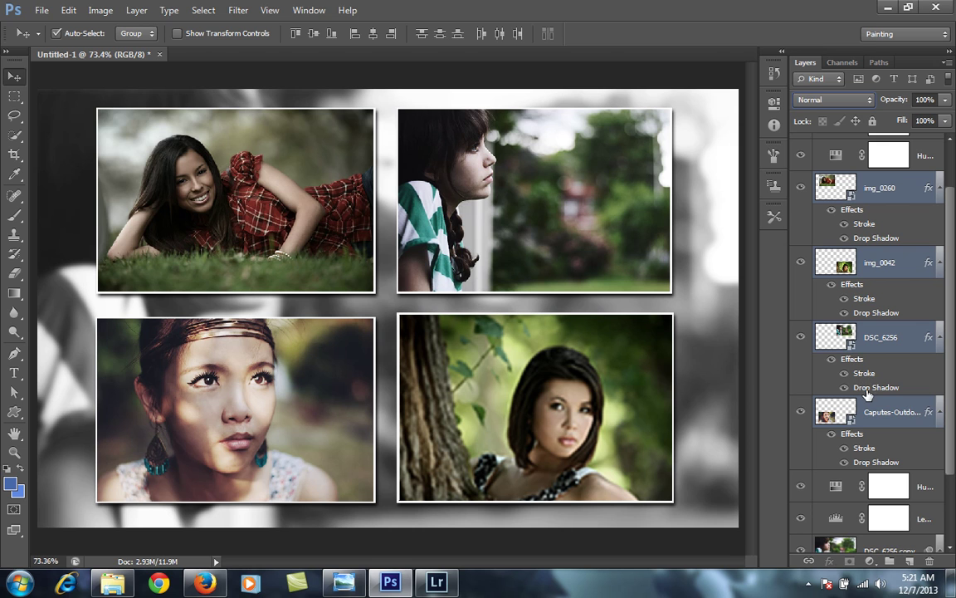
key("ctrl+t")
key("ctrl+minus")
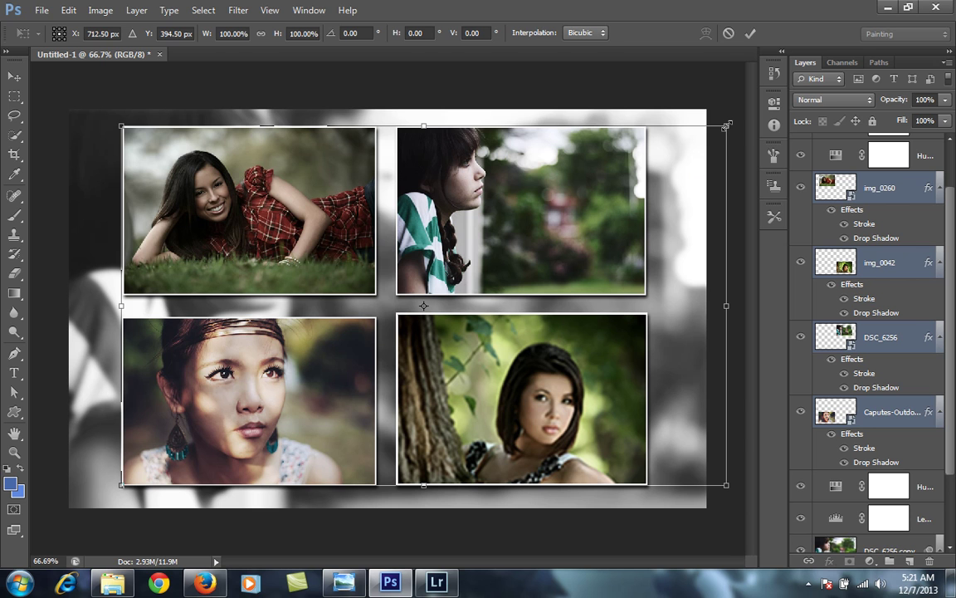
left_click_drag(726, 125, 688, 151)
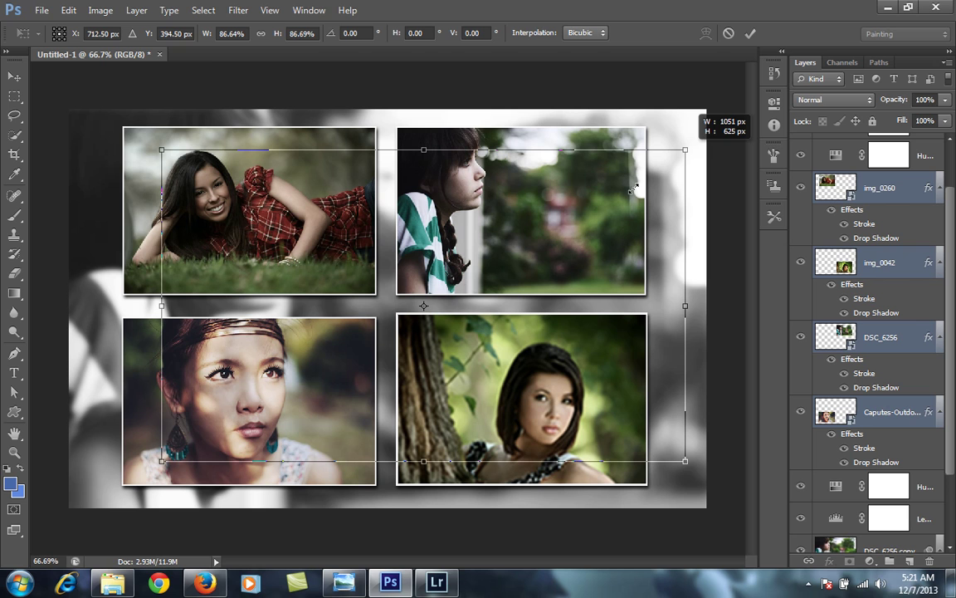
left_click(752, 34)
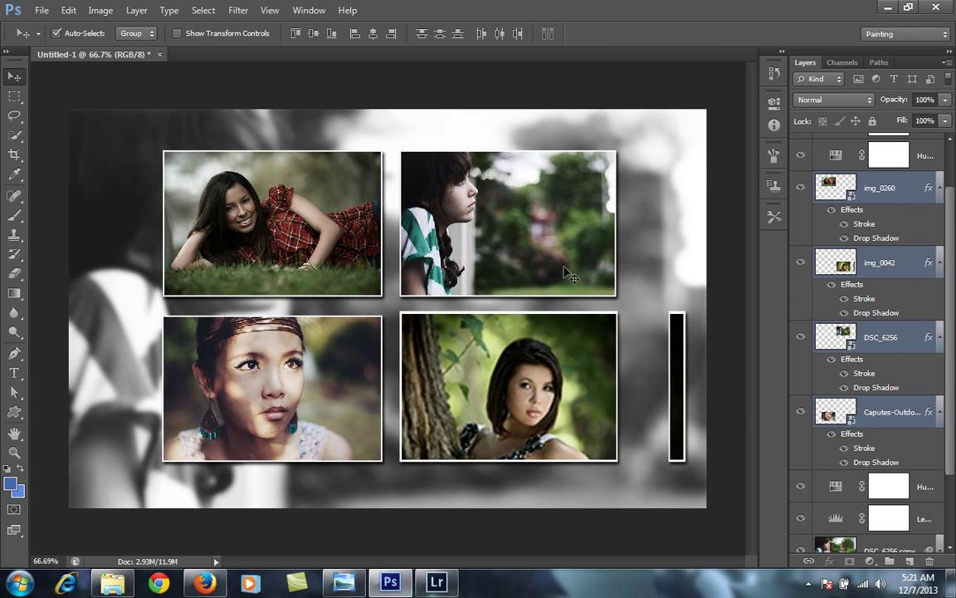
- Move the photo group toward the upper left of the canvas
left_click_drag(492, 242, 444, 224)
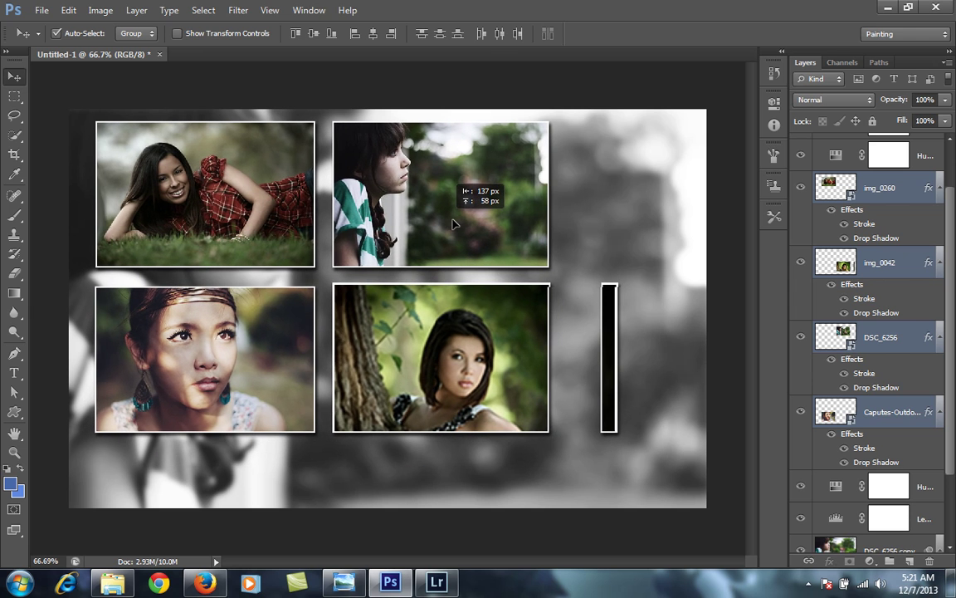
left_click_drag(444, 224, 453, 224)
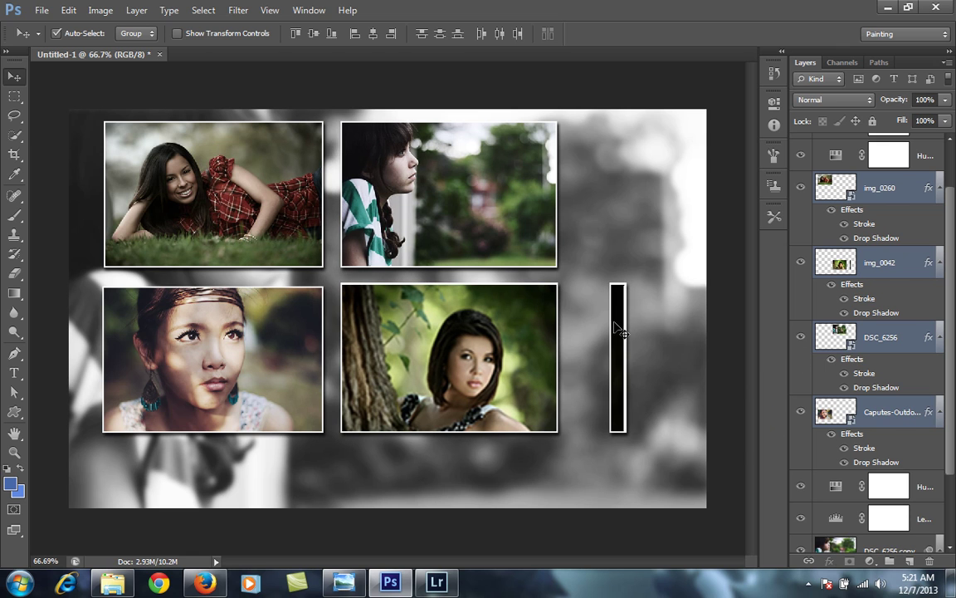
left_click(914, 412)
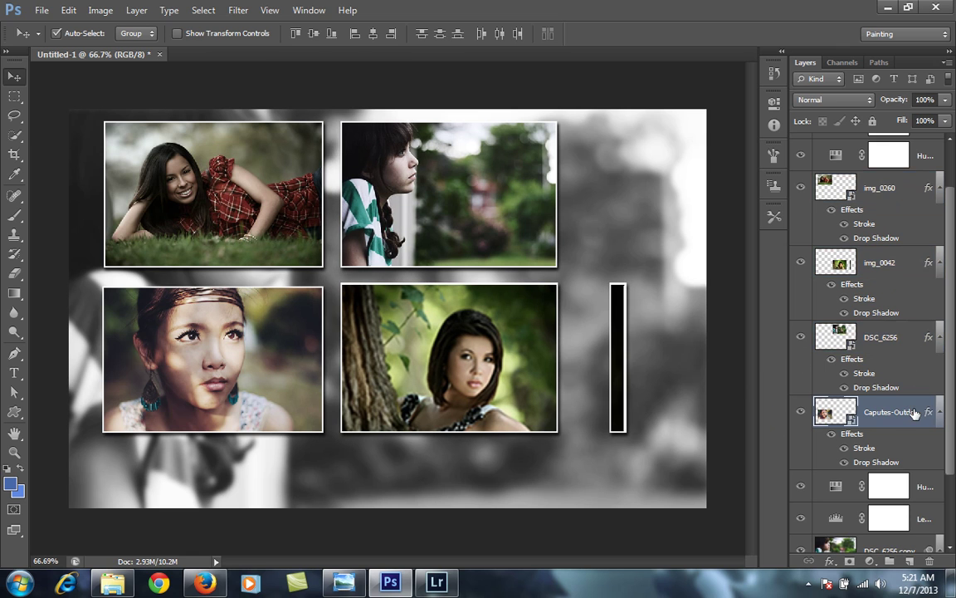
left_click(892, 263)
right_click(893, 263)
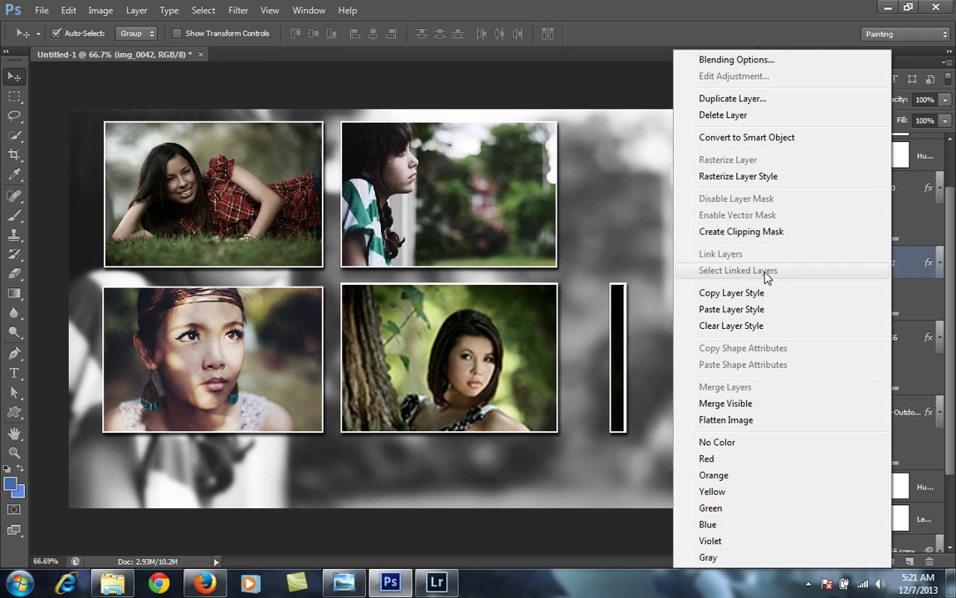
left_click(747, 177)
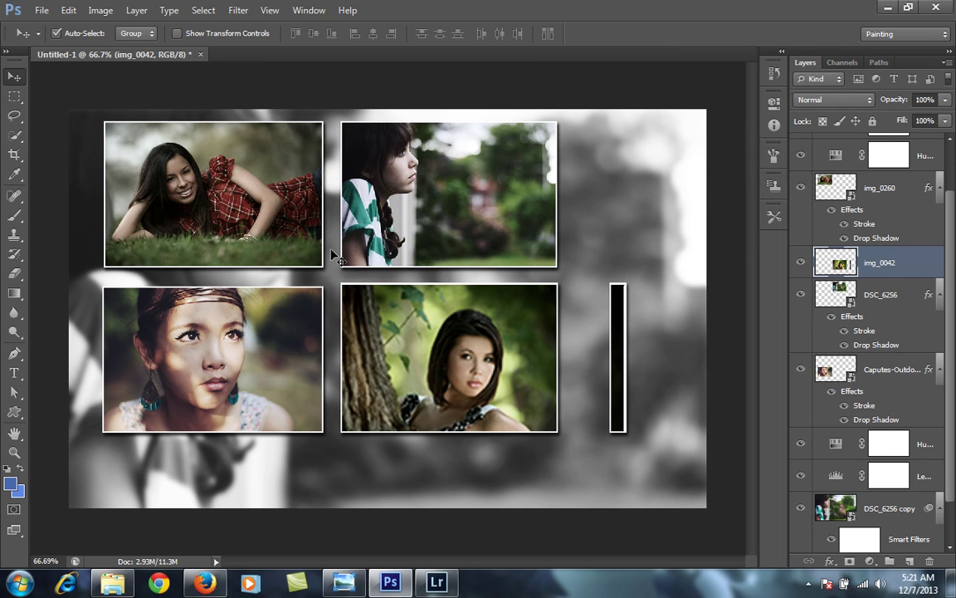
left_click(14, 96)
left_click_drag(600, 268, 655, 460)
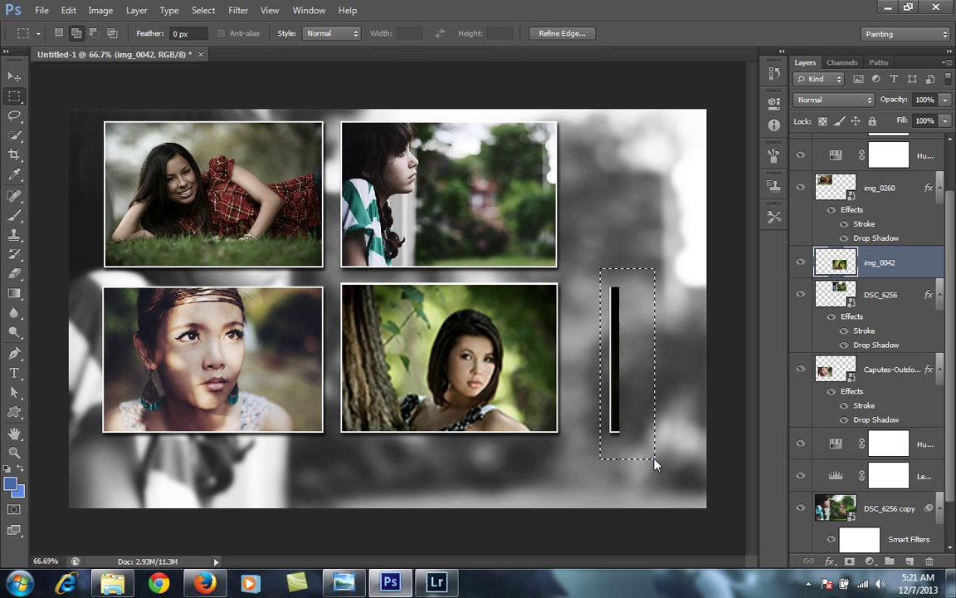
key("Delete")
key("ctrl+d")
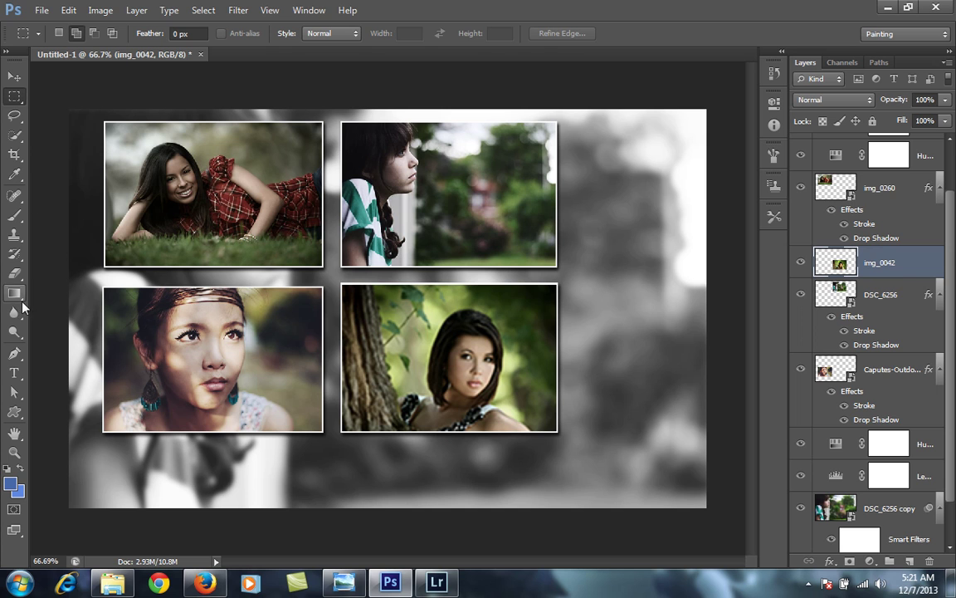
- Type the title 'HAPPY LIFE' below the lower-left photo
left_click(15, 374)
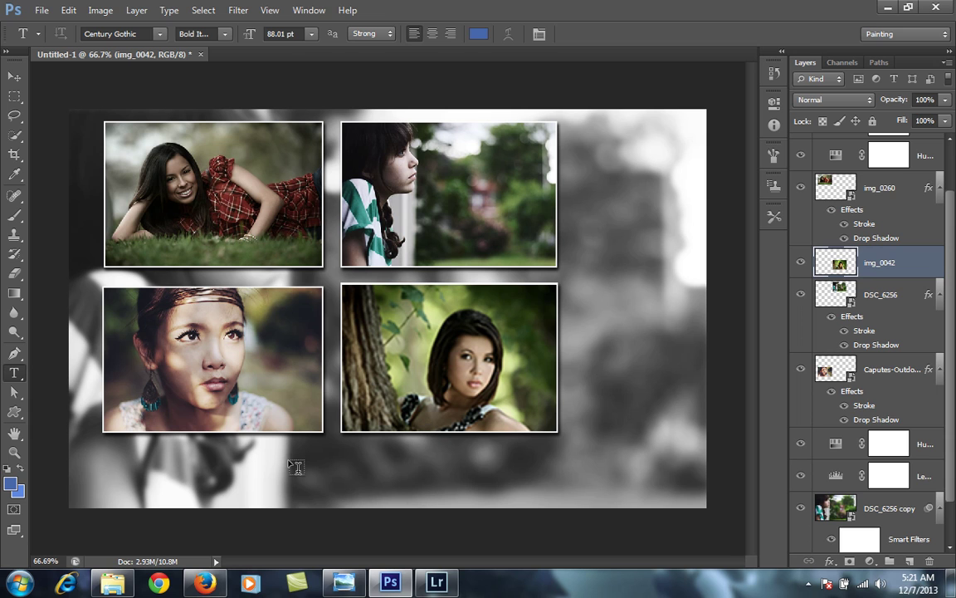
left_click(155, 468)
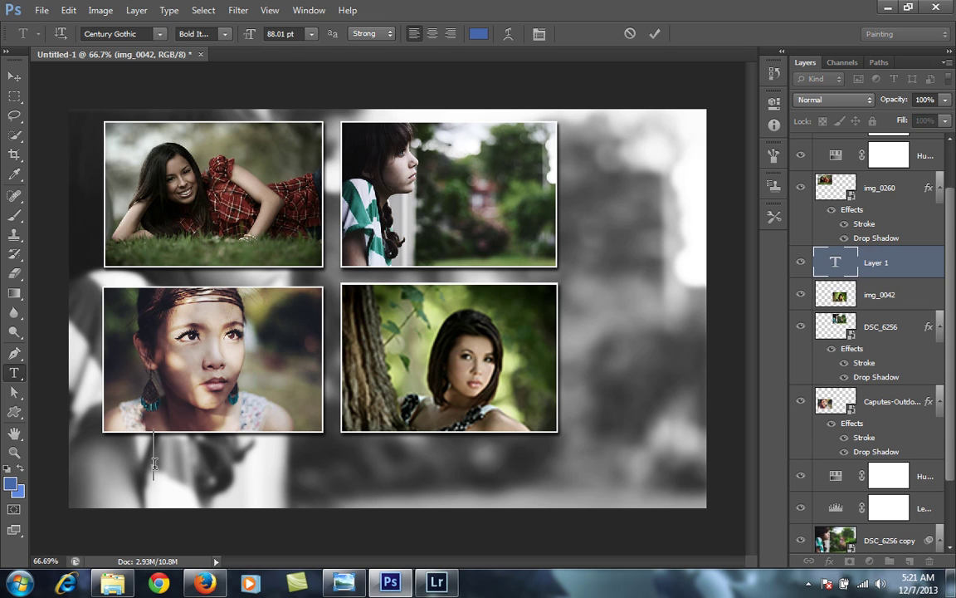
type("HAPPY LIFE")
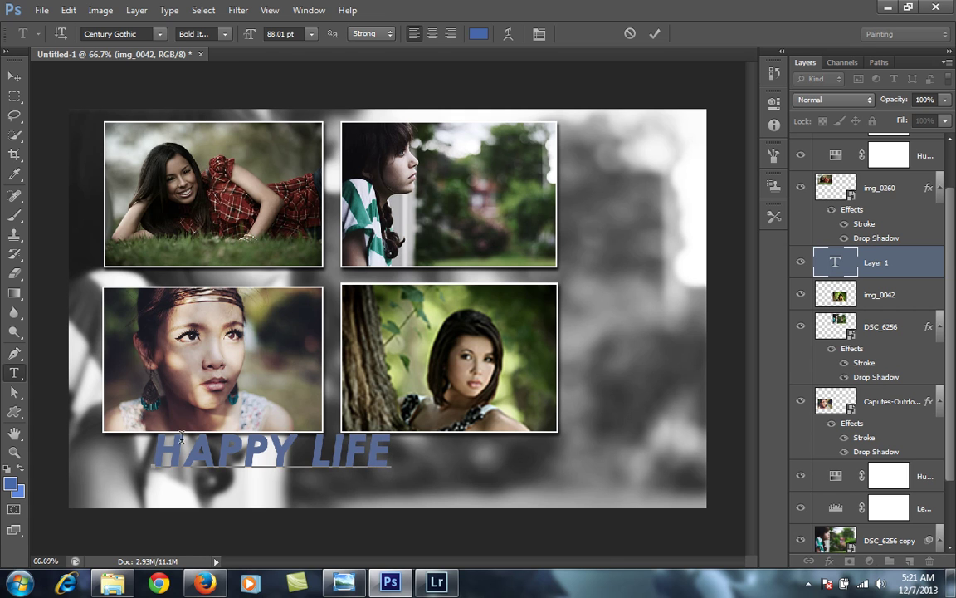
left_click(656, 35)
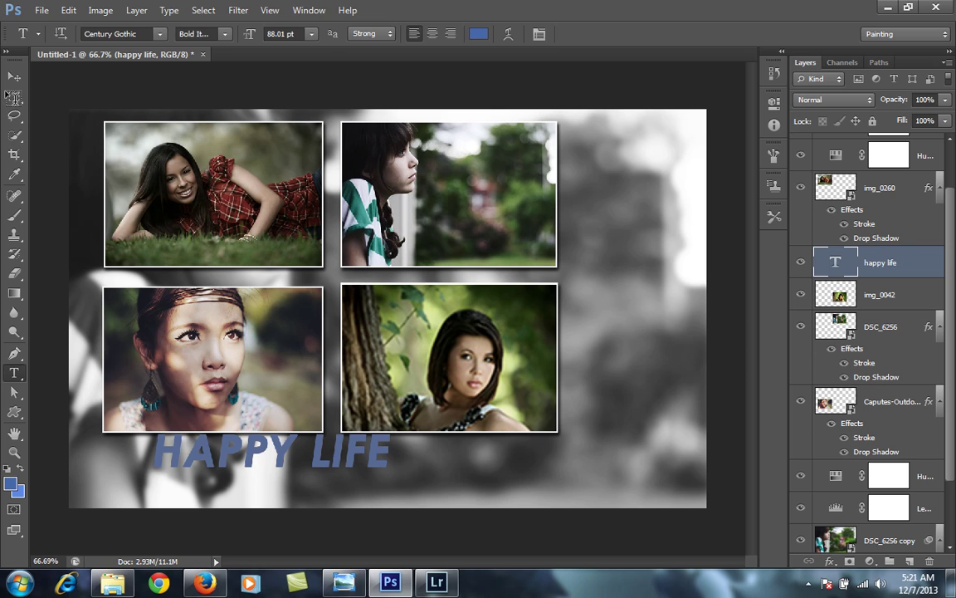
- Move the title down-left and drag its layer above img_0260
left_click(14, 74)
mouse_move(363, 459)
left_mouse_down()
mouse_move(352, 481)
mouse_move(327, 482)
left_mouse_up()
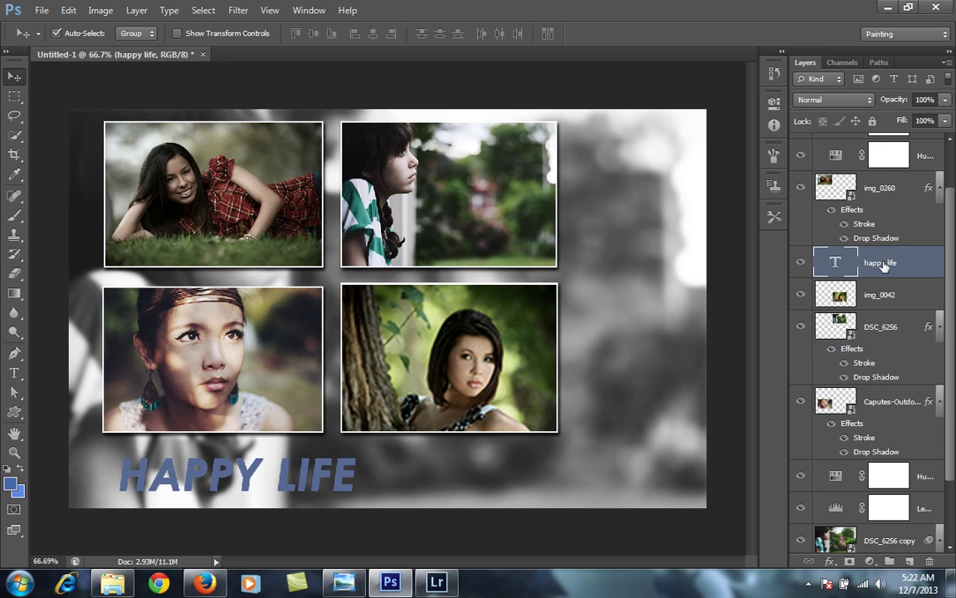
left_click_drag(882, 266, 880, 173)
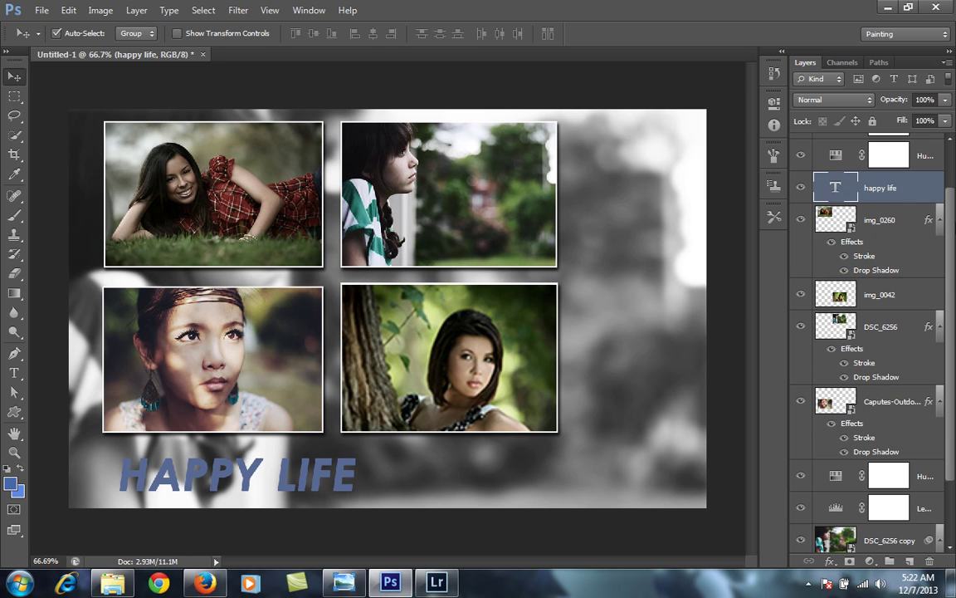
scroll(876, 248, "up", 3)
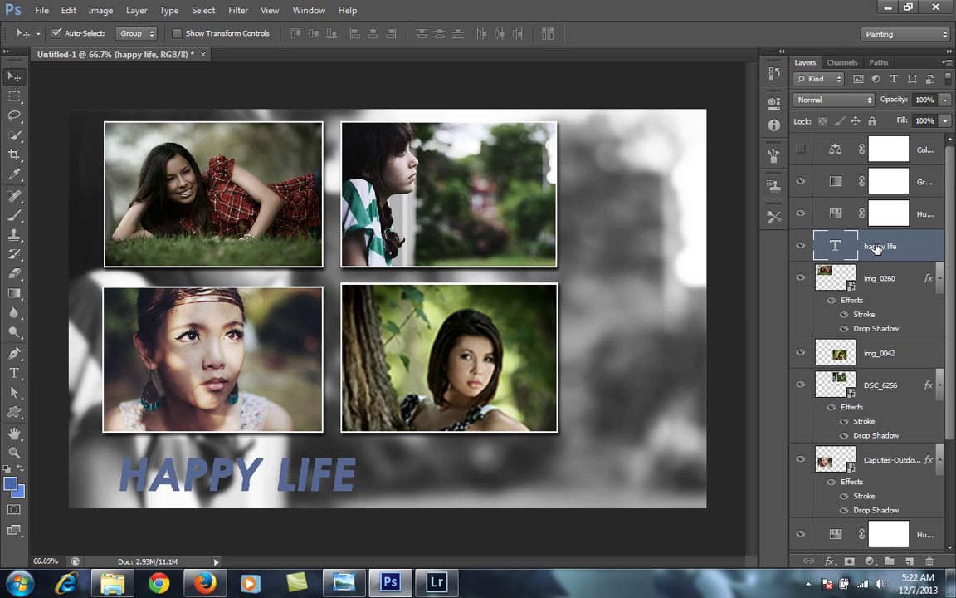
- Set the HAPPY LIFE title's letter tracking to 600 in the Character panel
left_click(14, 373)
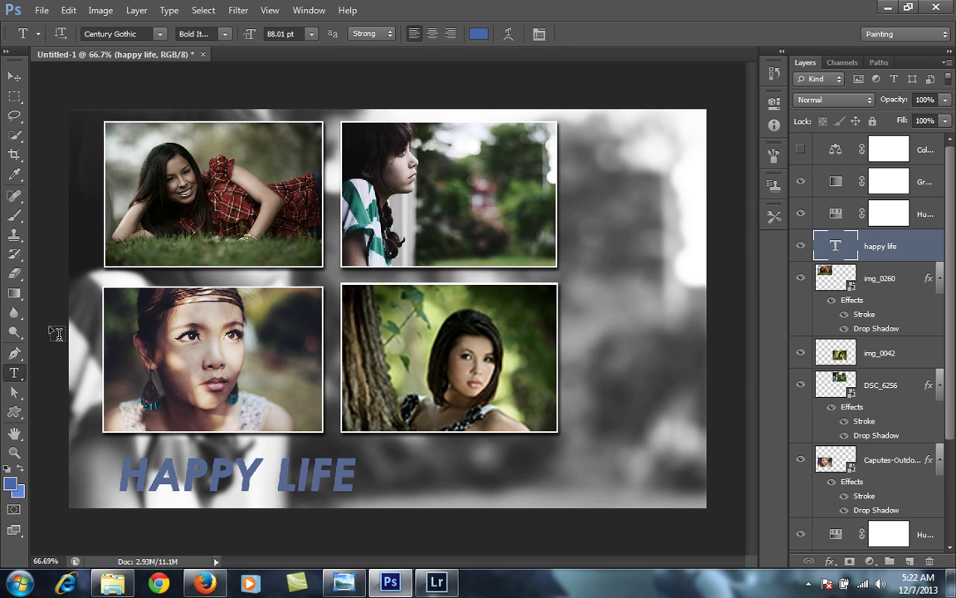
left_click(508, 33)
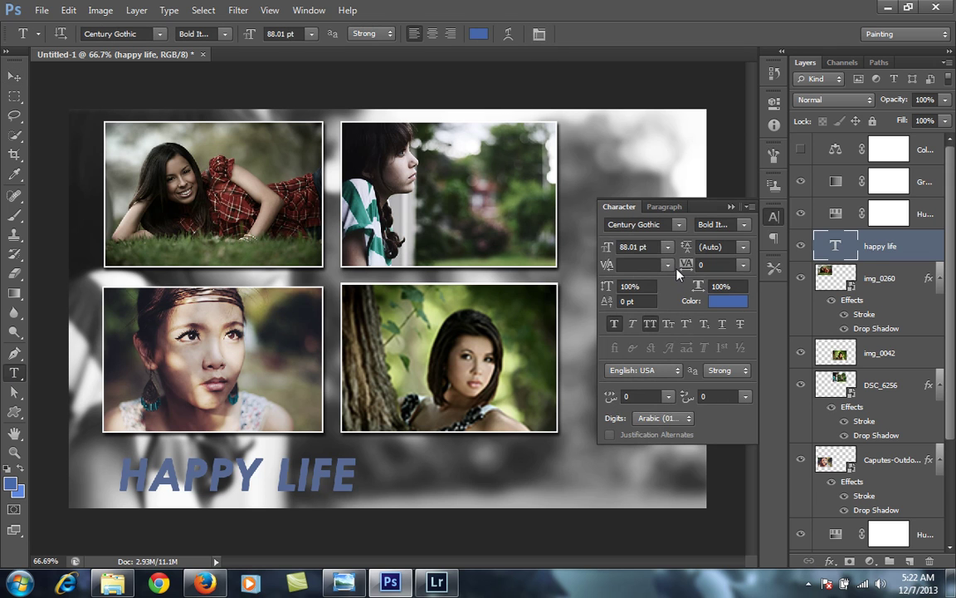
left_click_drag(685, 265, 691, 266)
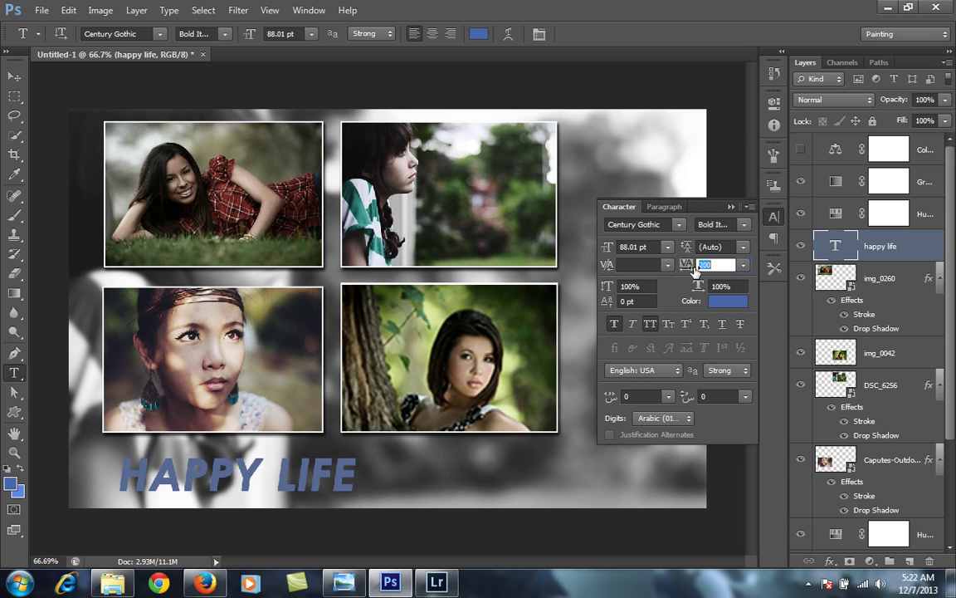
key("Return")
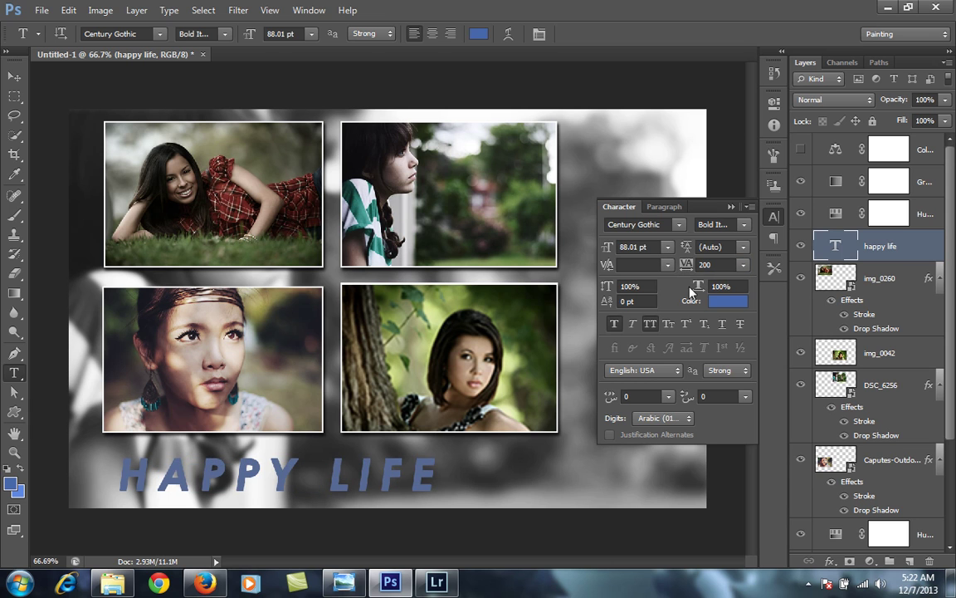
left_click_drag(687, 264, 714, 300)
key("Return")
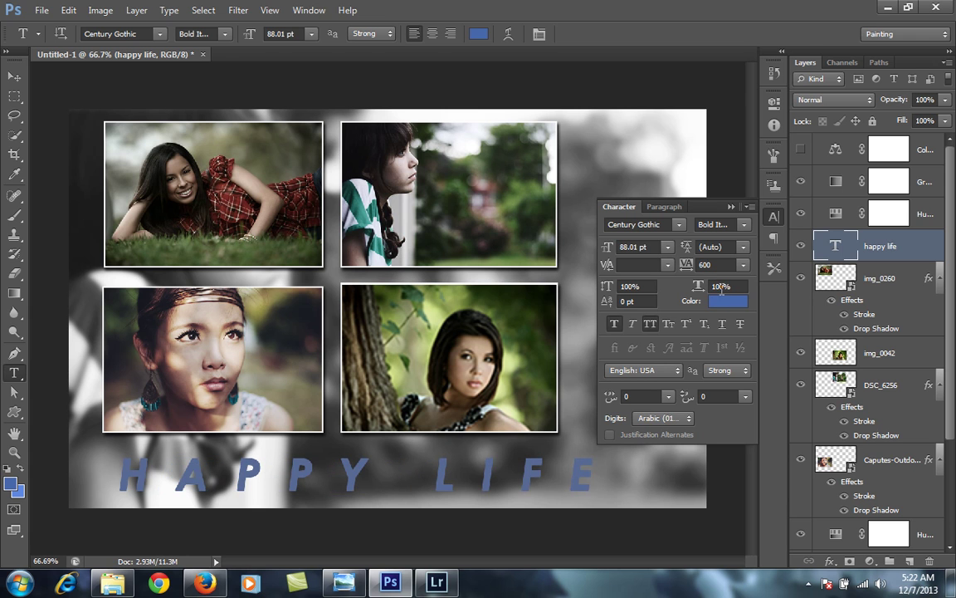
- Change the title's text colour to white (ffffff)
left_click(719, 301)
left_click_drag(363, 111, 650, 120)
left_click(486, 151)
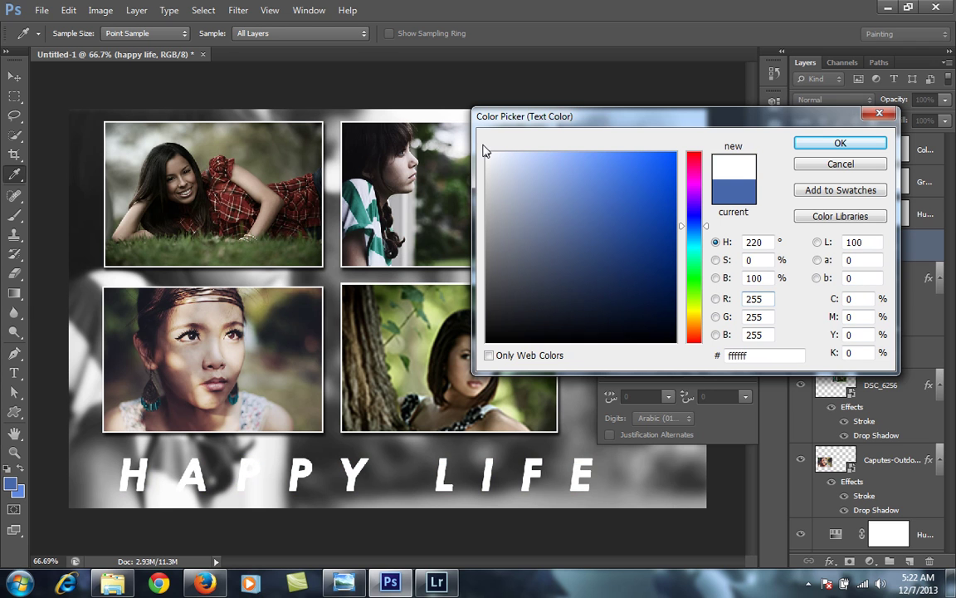
left_click(818, 144)
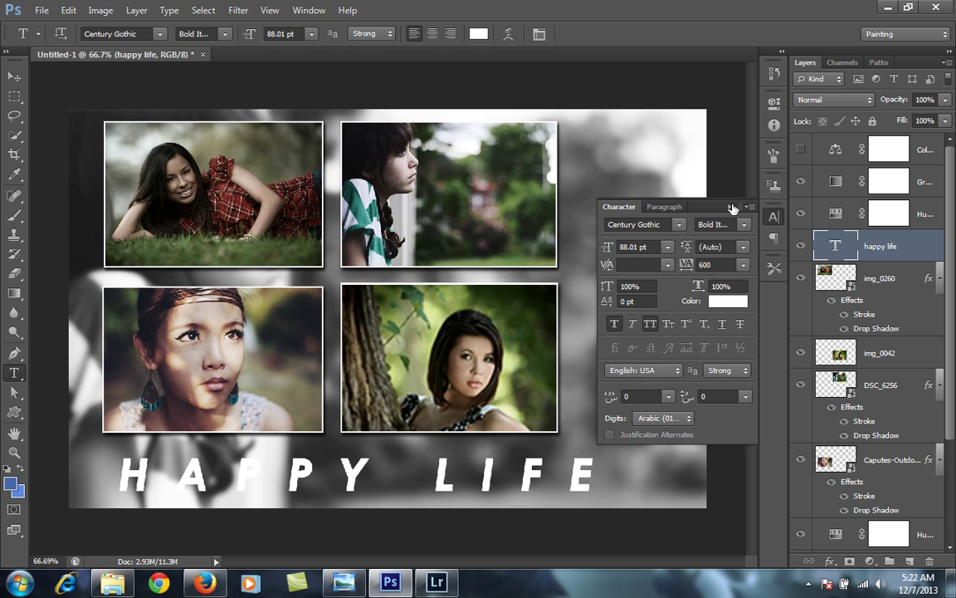
left_click(731, 207)
- Give the title Drop Shadow, Gradient Overlay and a red Color Overlay at 84% opacity
right_click(907, 249)
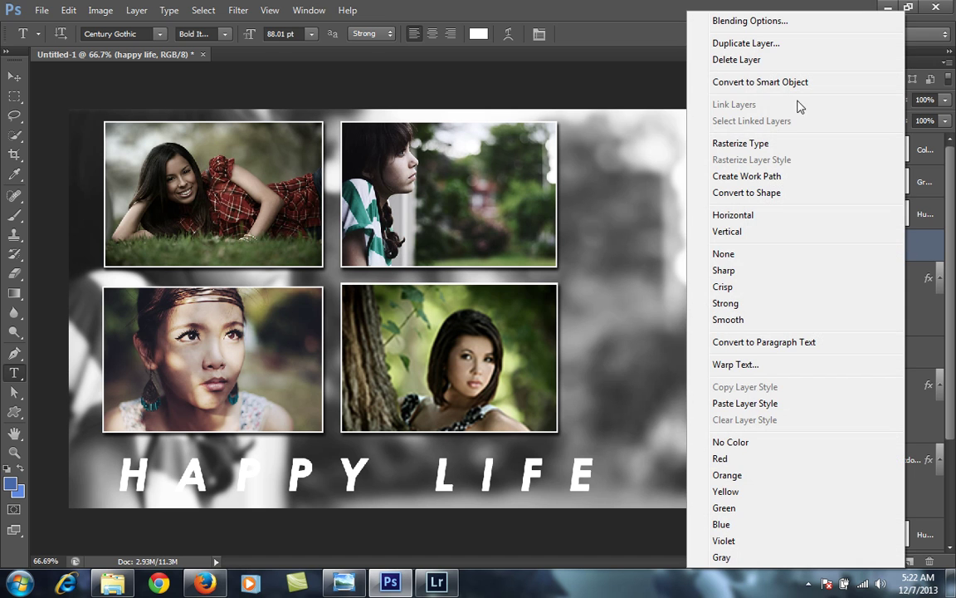
left_click(793, 25)
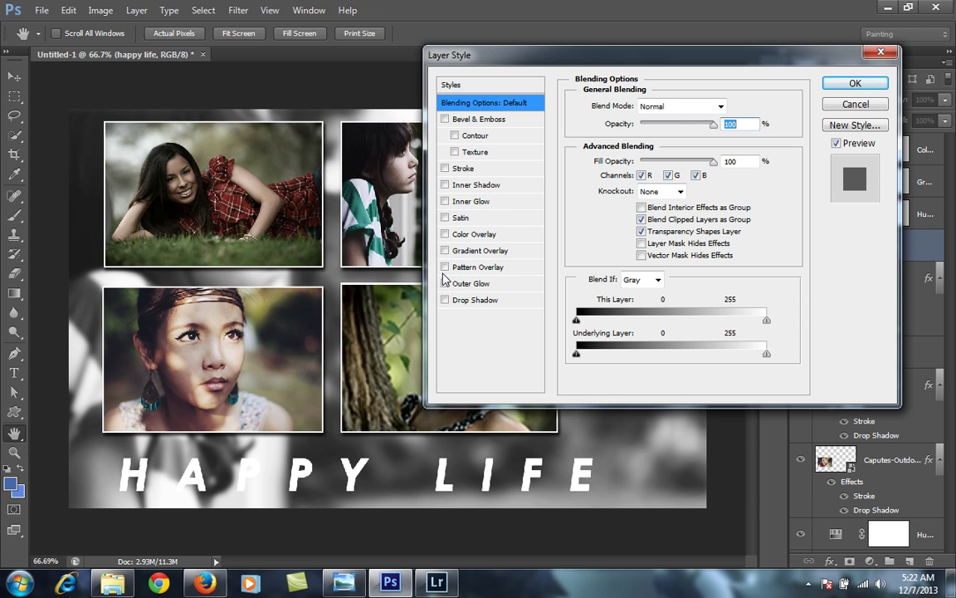
left_click(445, 301)
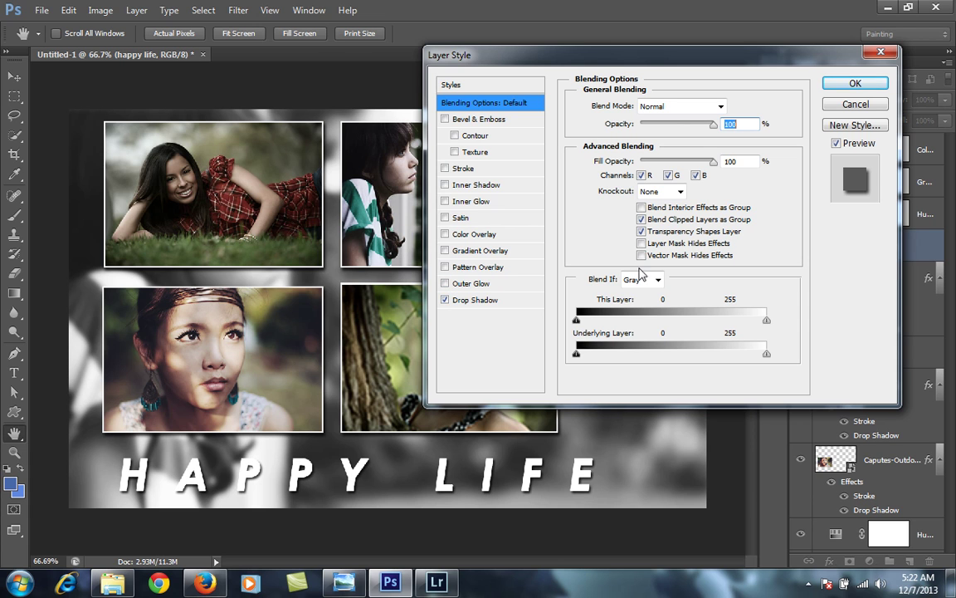
left_click(466, 235)
left_click(463, 252)
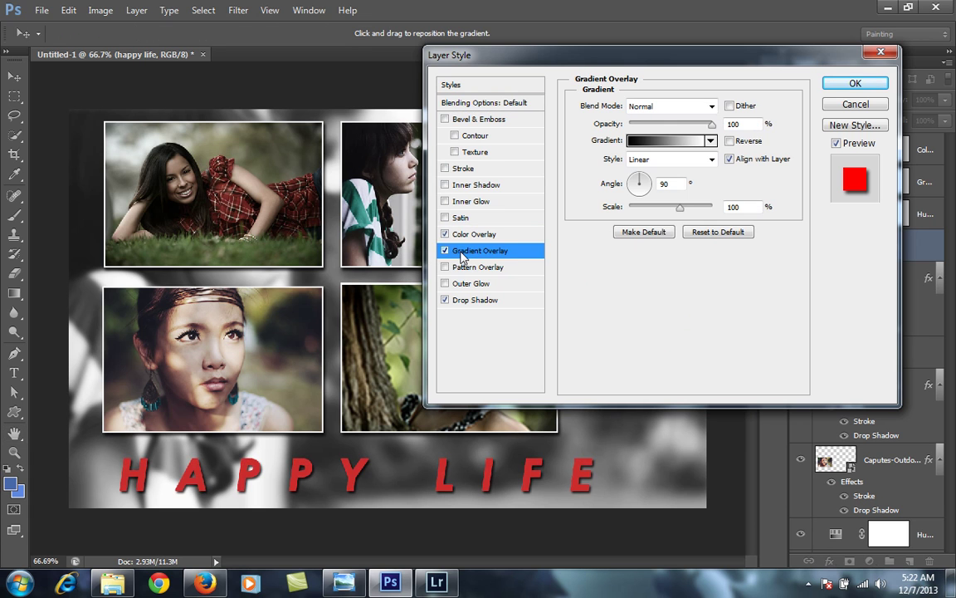
left_click(471, 235)
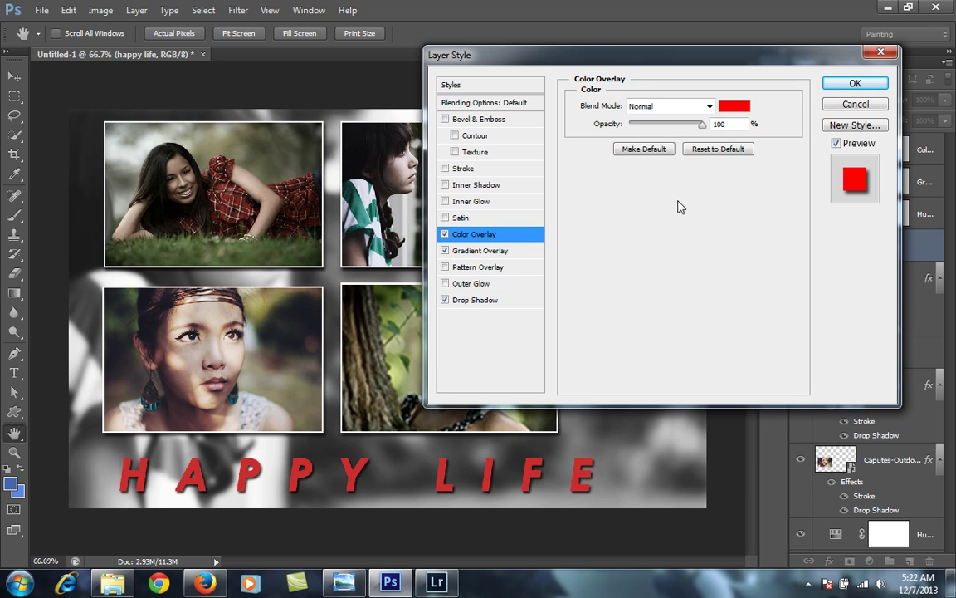
left_click_drag(701, 124, 678, 130)
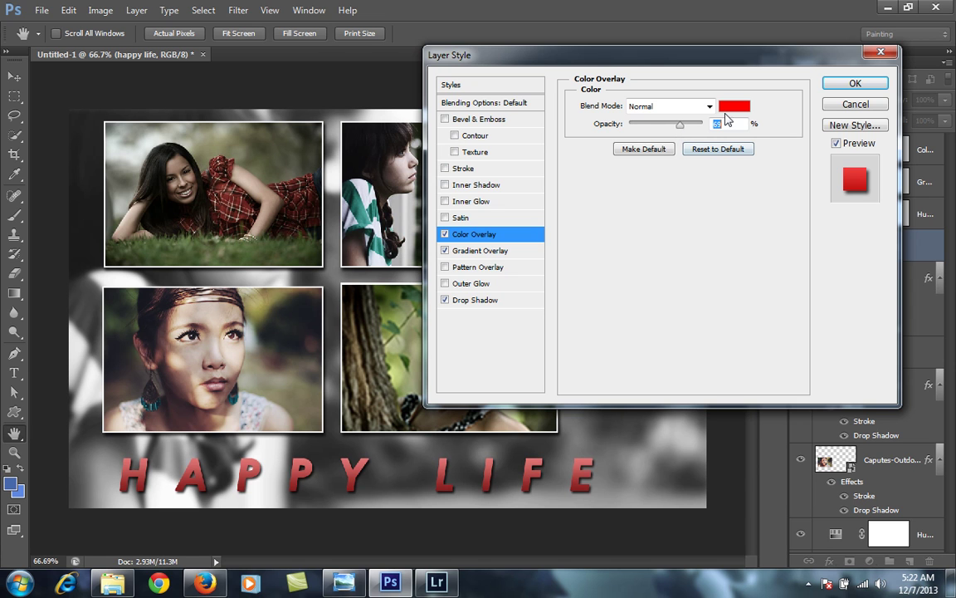
key("Return")
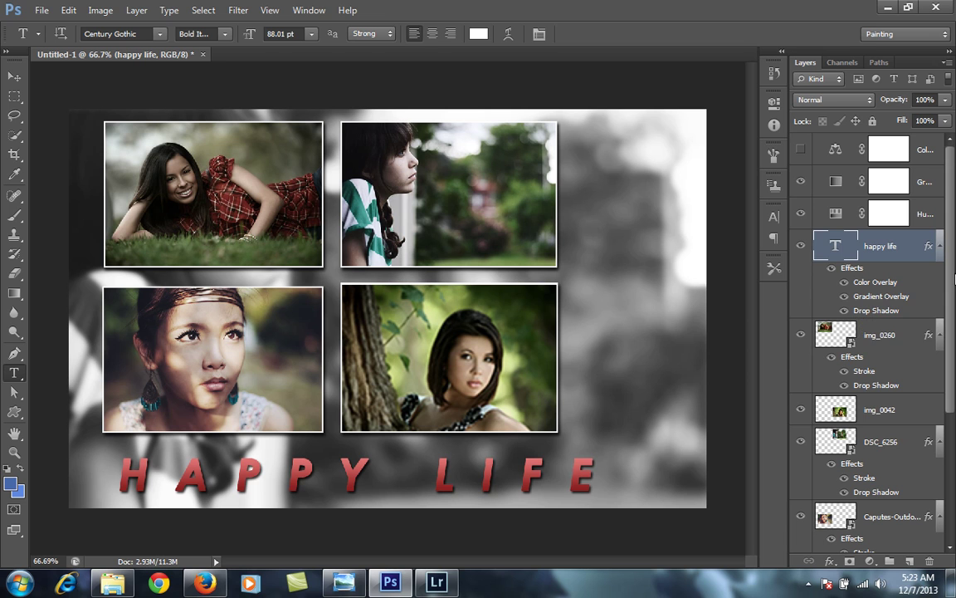
scroll(861, 317, "down", 2)
scroll(862, 317, "down", 3)
scroll(862, 318, "up", 5)
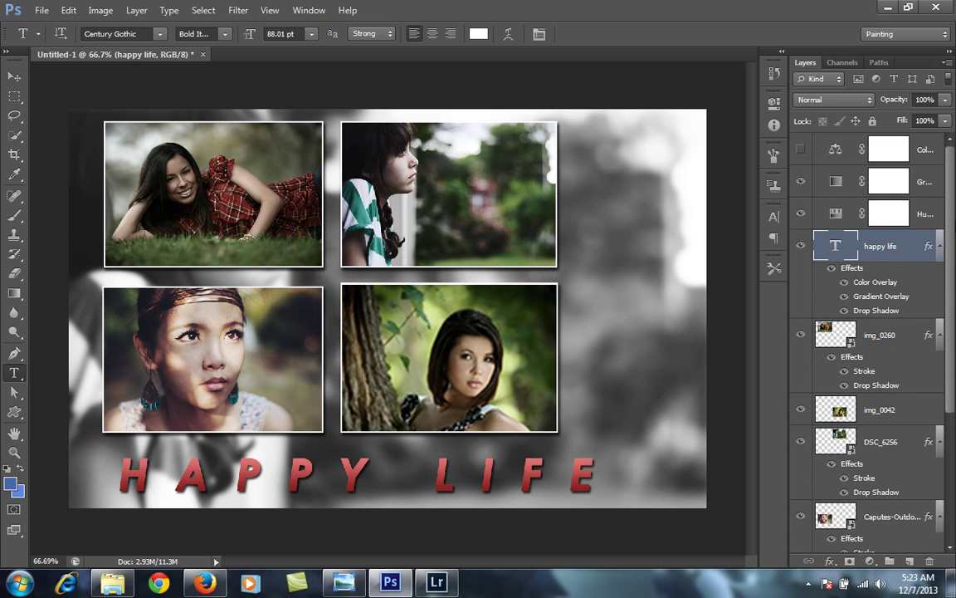